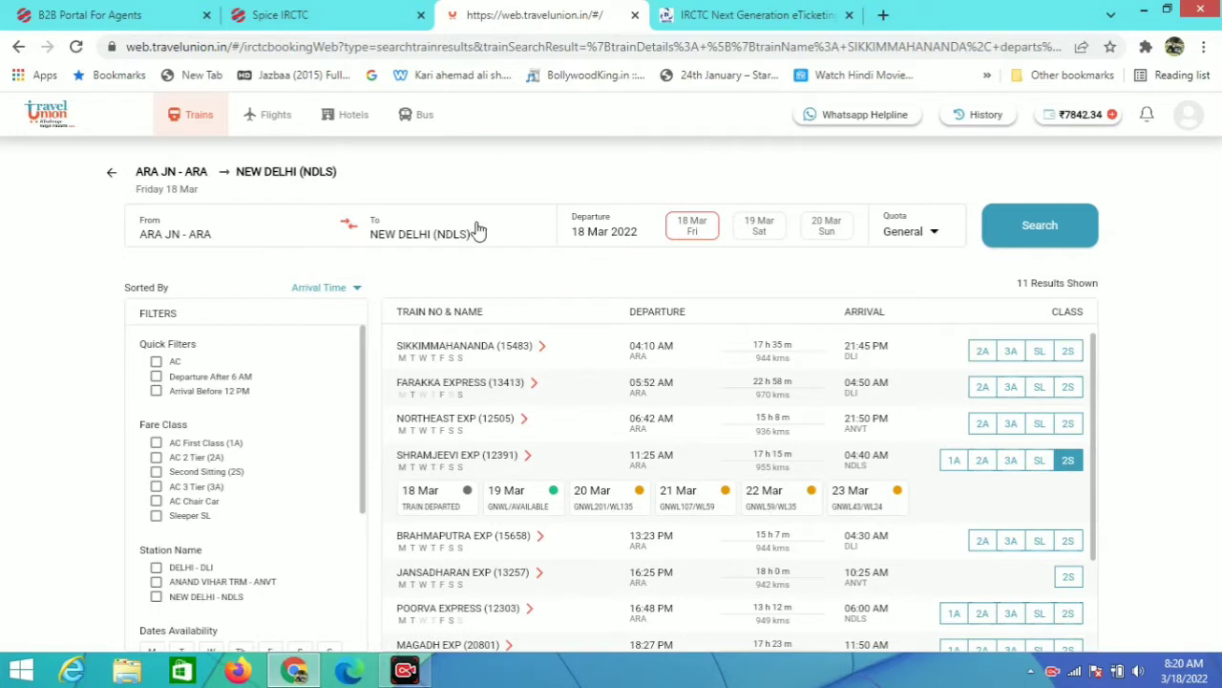
# Step: Change the departure date in the search to 22 March
pyautogui.click(601, 232)
pyautogui.click(637, 409)
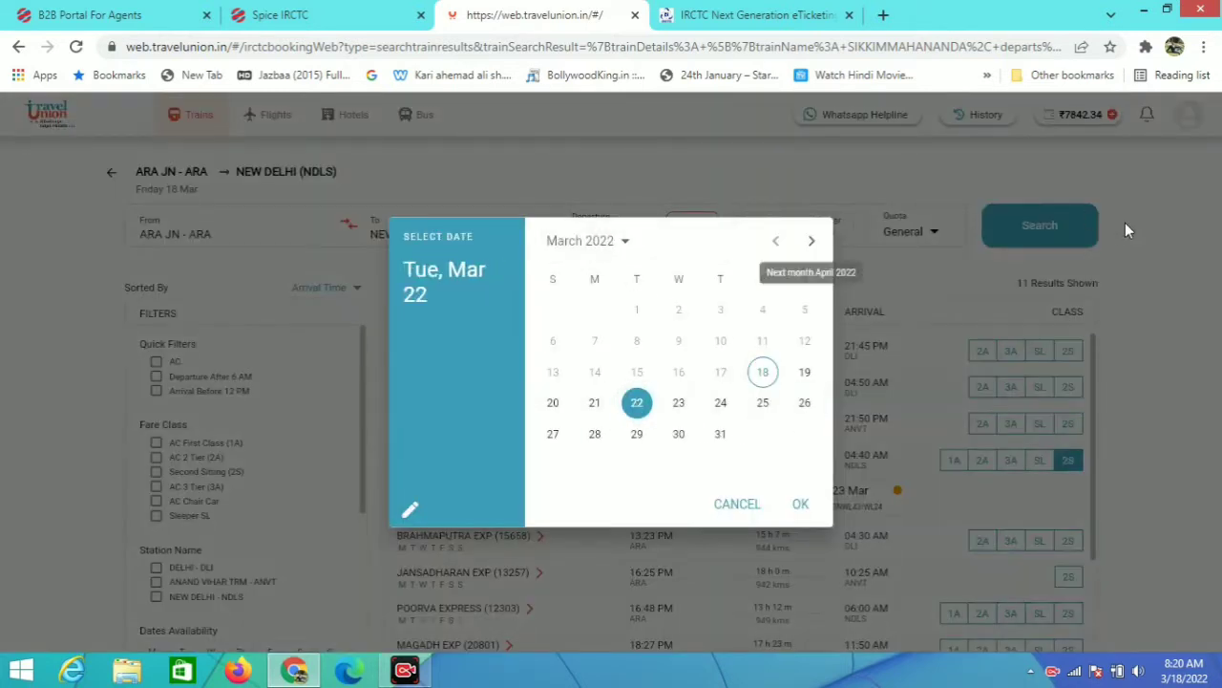
pyautogui.click(800, 504)
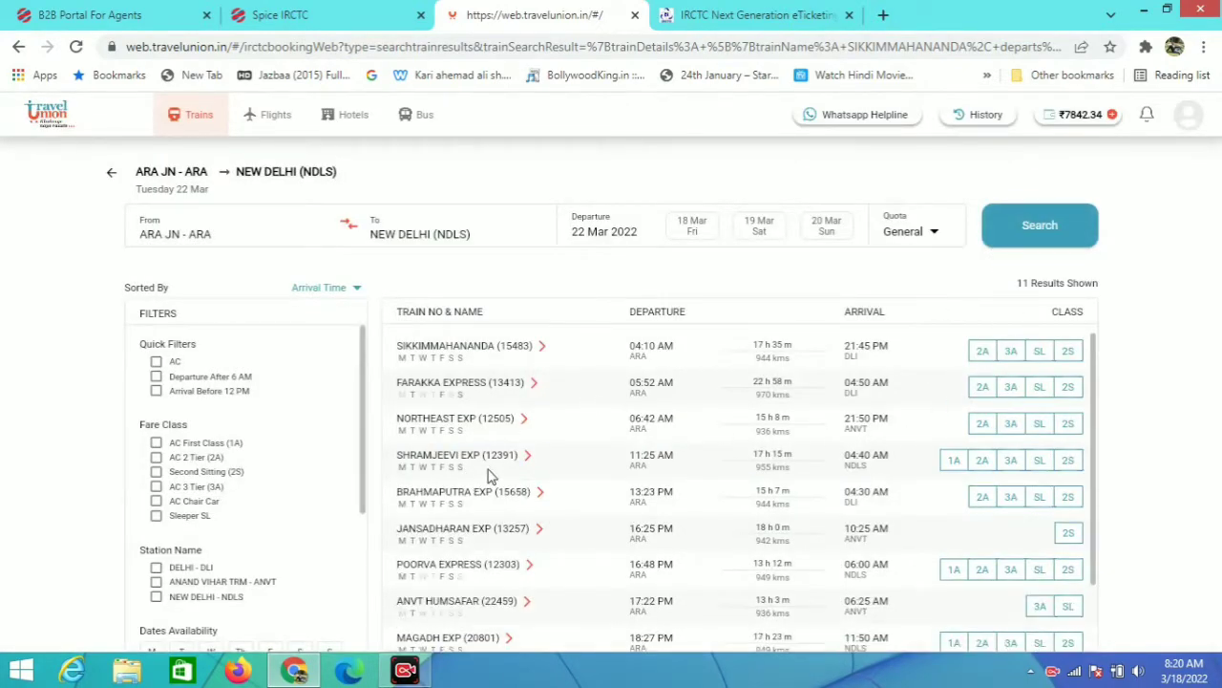
# Step: Book Shramjeevi Express in 2S for 25 Mar and confirm the different-date booking
pyautogui.click(1069, 462)
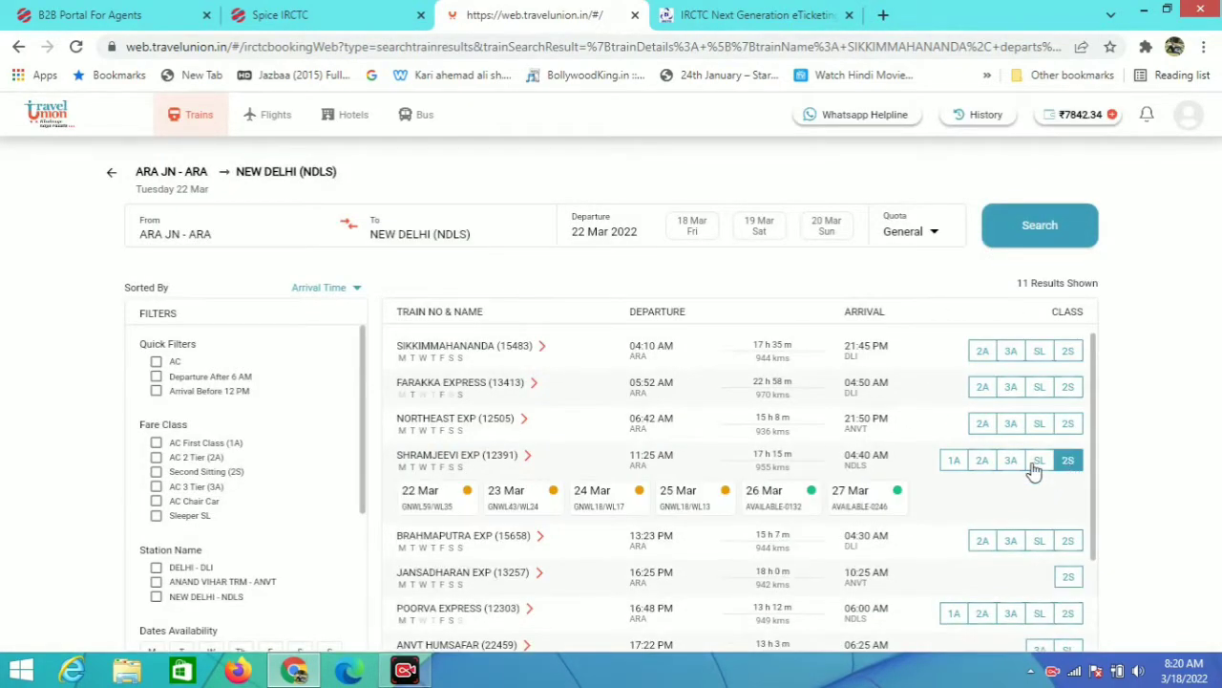
pyautogui.click(1036, 465)
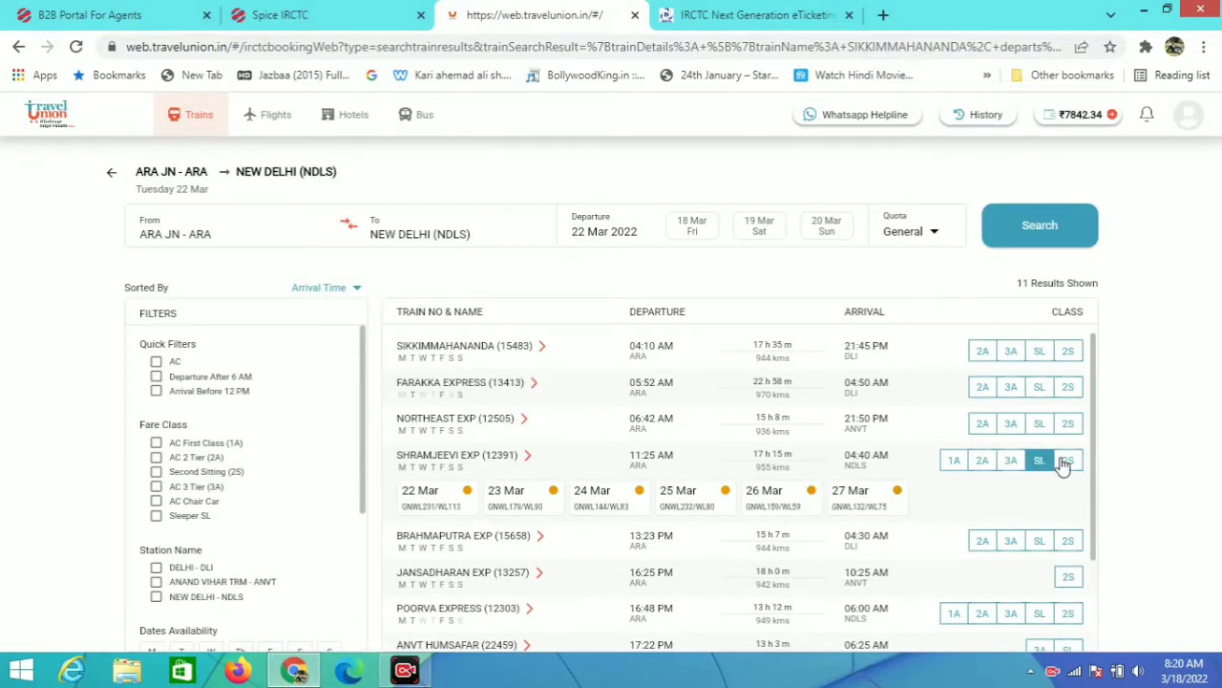
pyautogui.click(1068, 462)
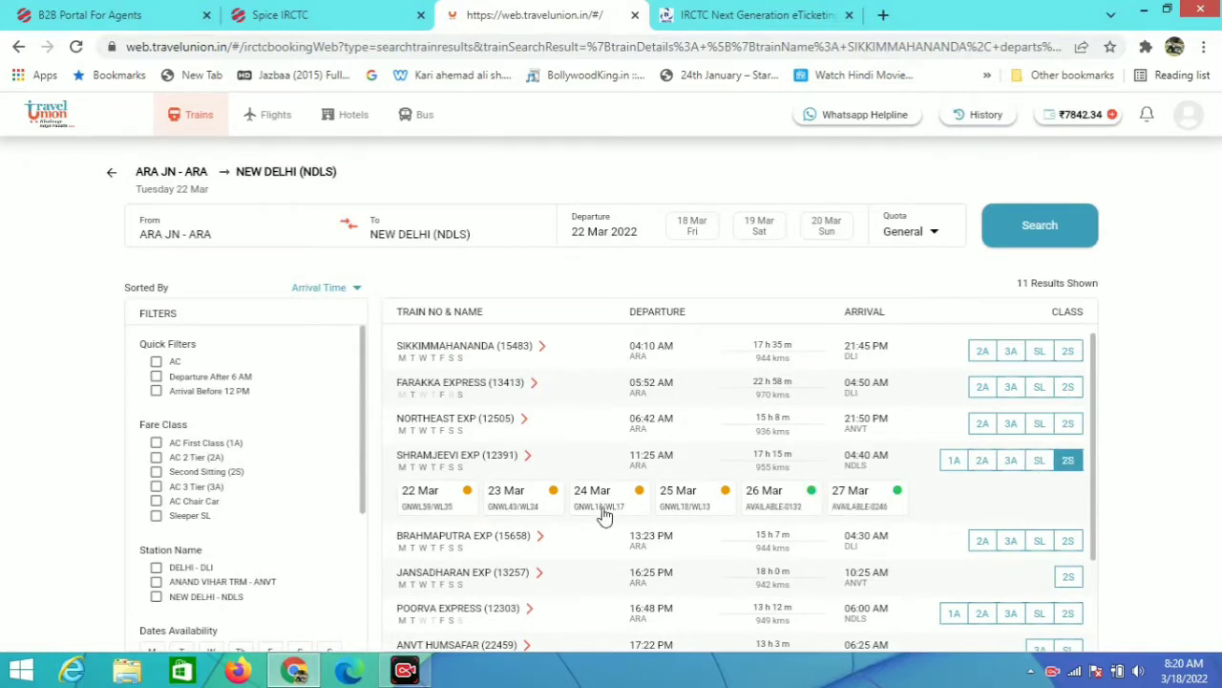
pyautogui.click(666, 511)
pyautogui.scroll(-1, 611, 538)
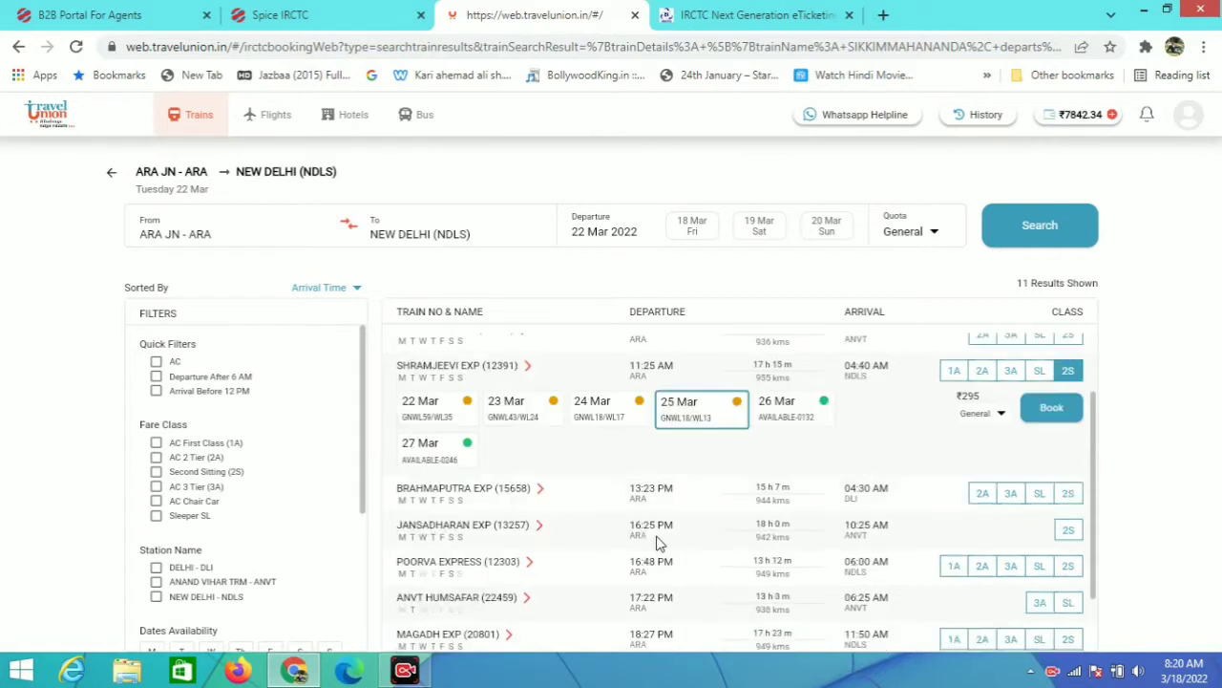
pyautogui.click(1050, 409)
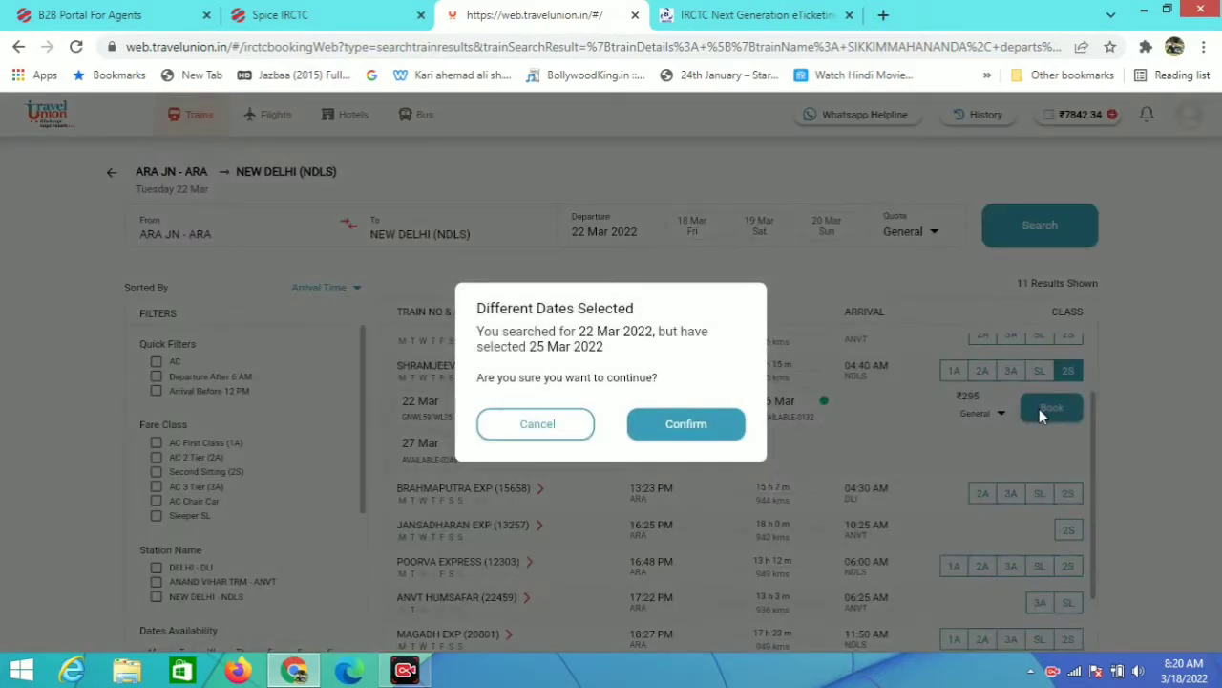
pyautogui.click(691, 426)
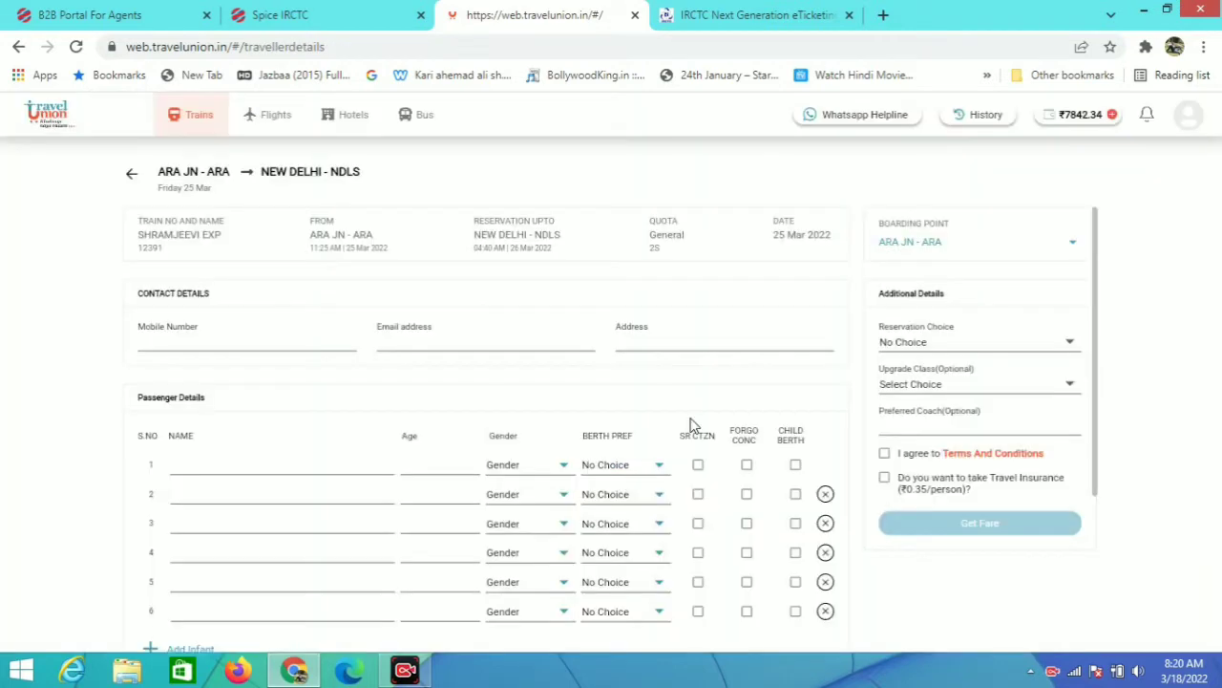
# Step: Fill in the contact mobile number, Gmail address and home address, then the first passenger's full name
pyautogui.click(199, 341)
pyautogui.click(407, 338)
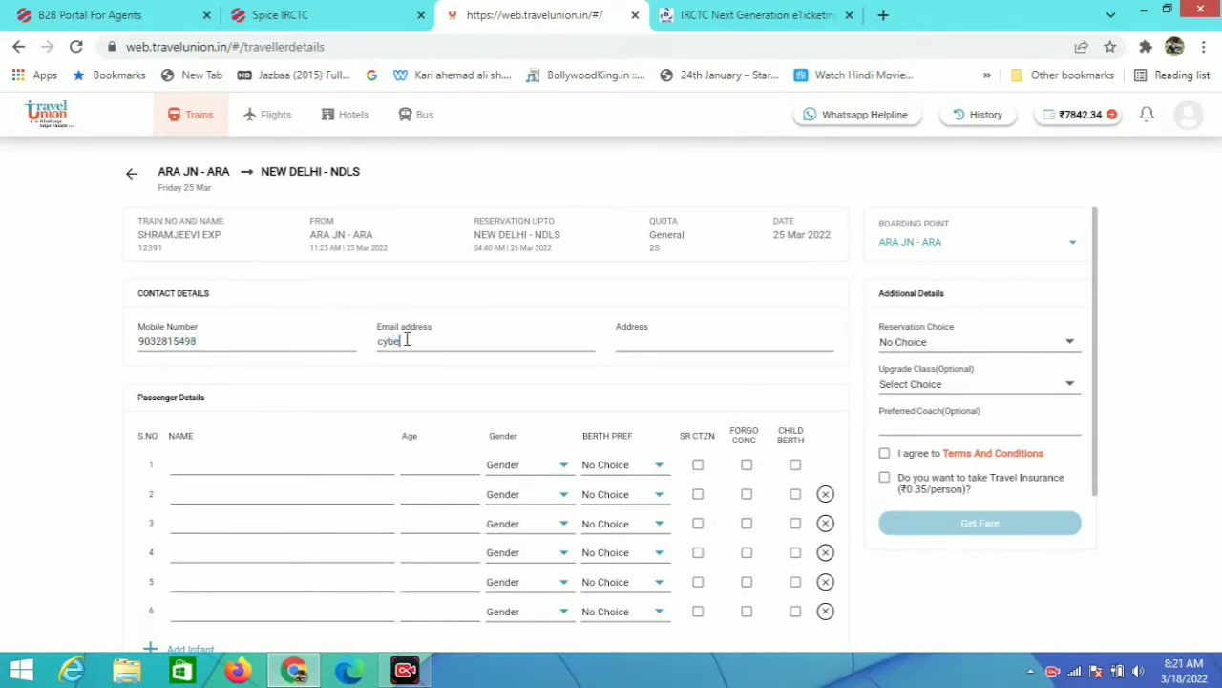
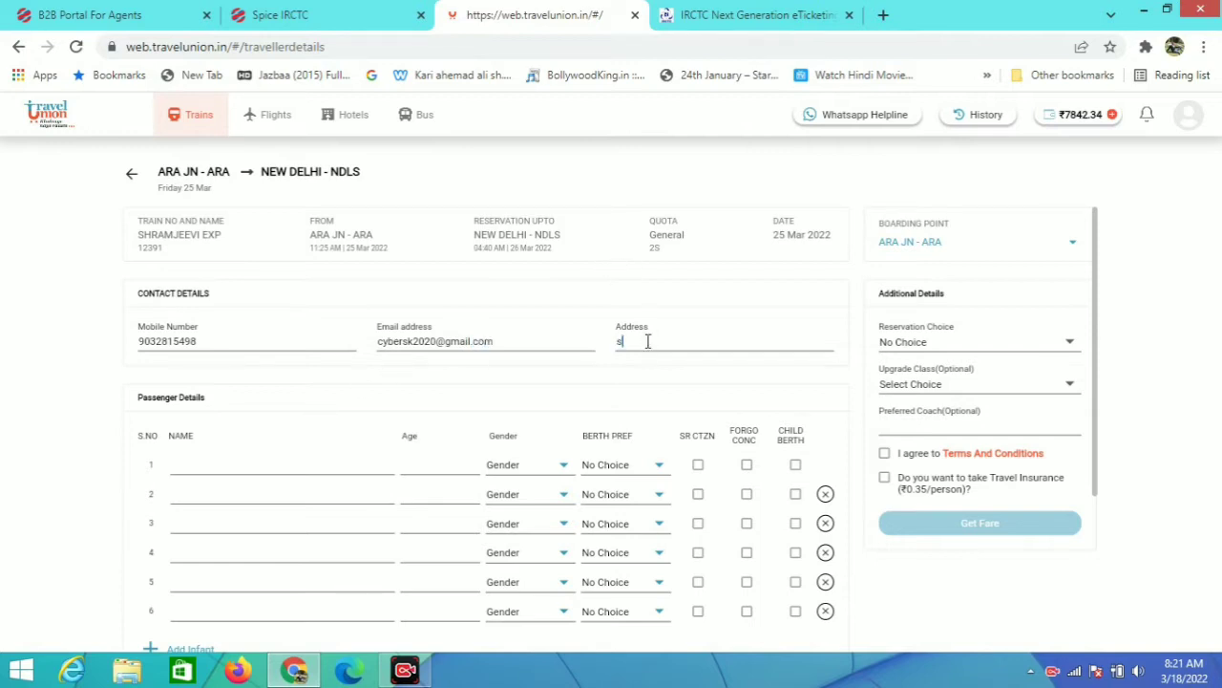
pyautogui.write('rahta khurd')
pyautogui.click(207, 458)
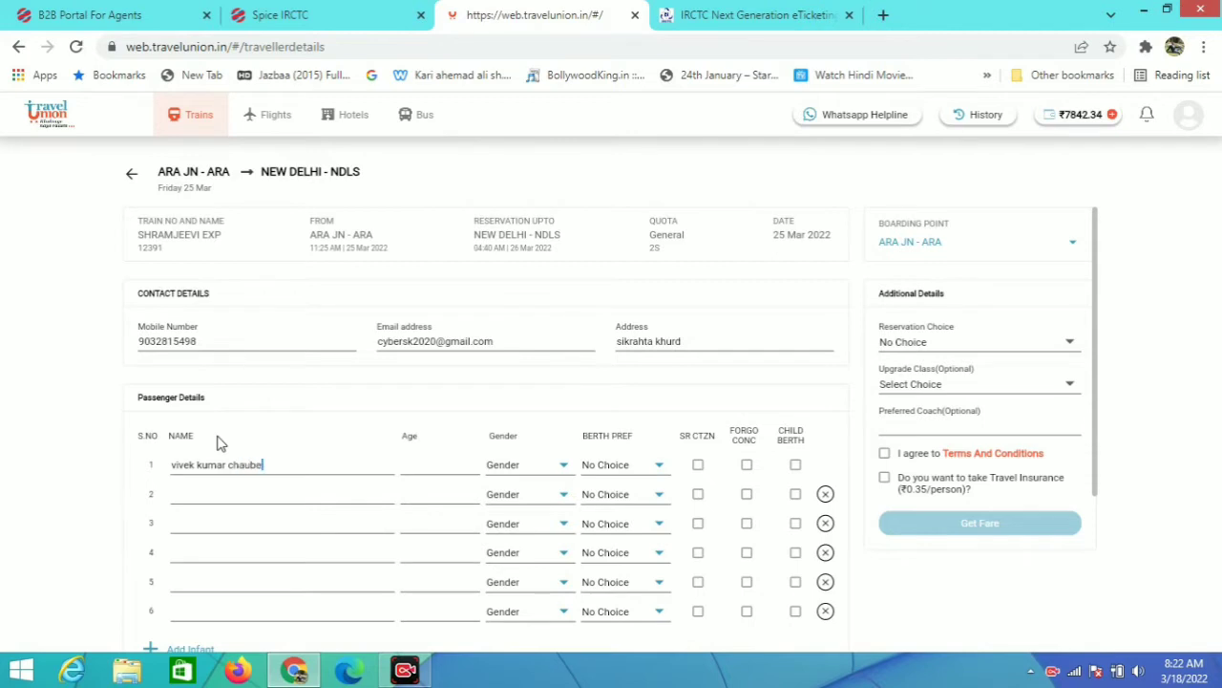
pyautogui.write('ty')
# Step: Set the first passenger's age to 18 and gender to Male
pyautogui.write('1')
pyautogui.write('8')
pyautogui.scroll(-3, 463, 444)
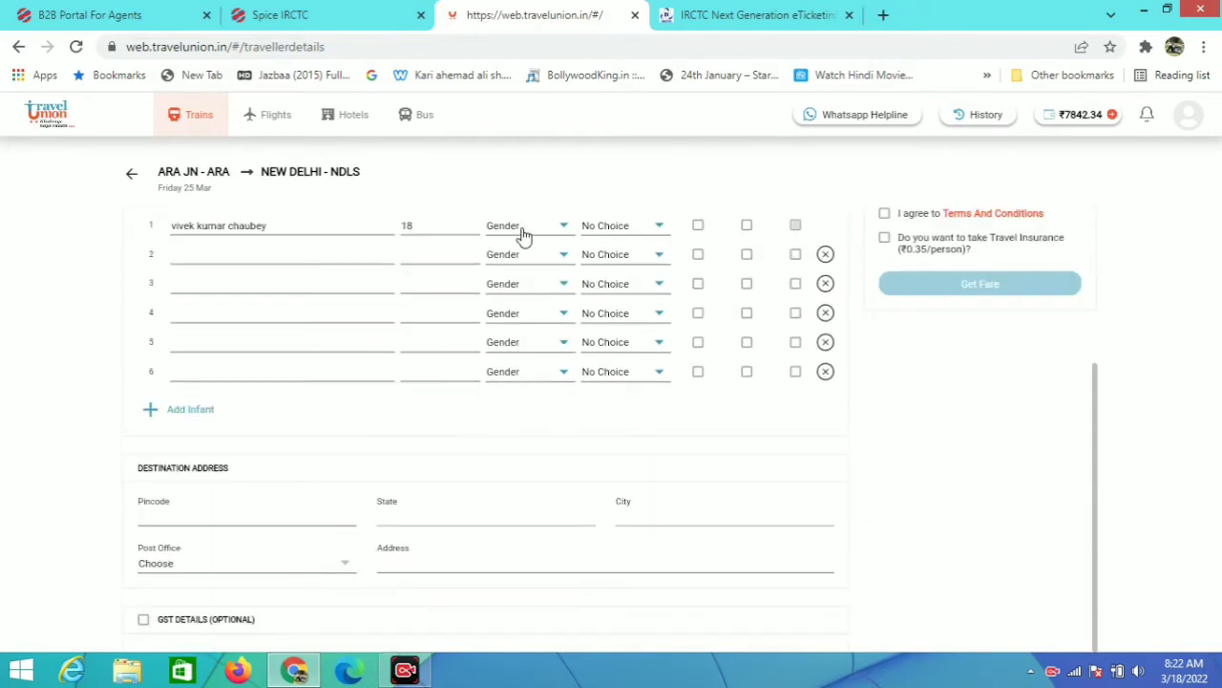
pyautogui.click(522, 234)
pyautogui.click(522, 234)
pyautogui.scroll(1, 529, 245)
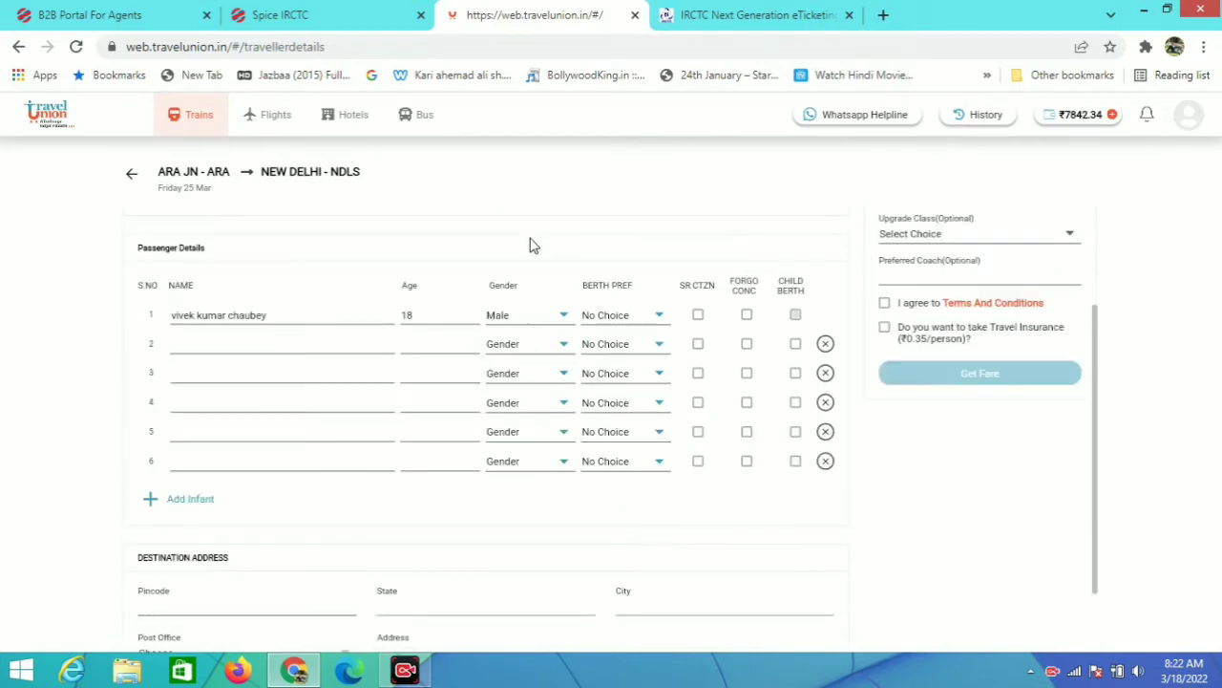
pyautogui.scroll(1, 954, 275)
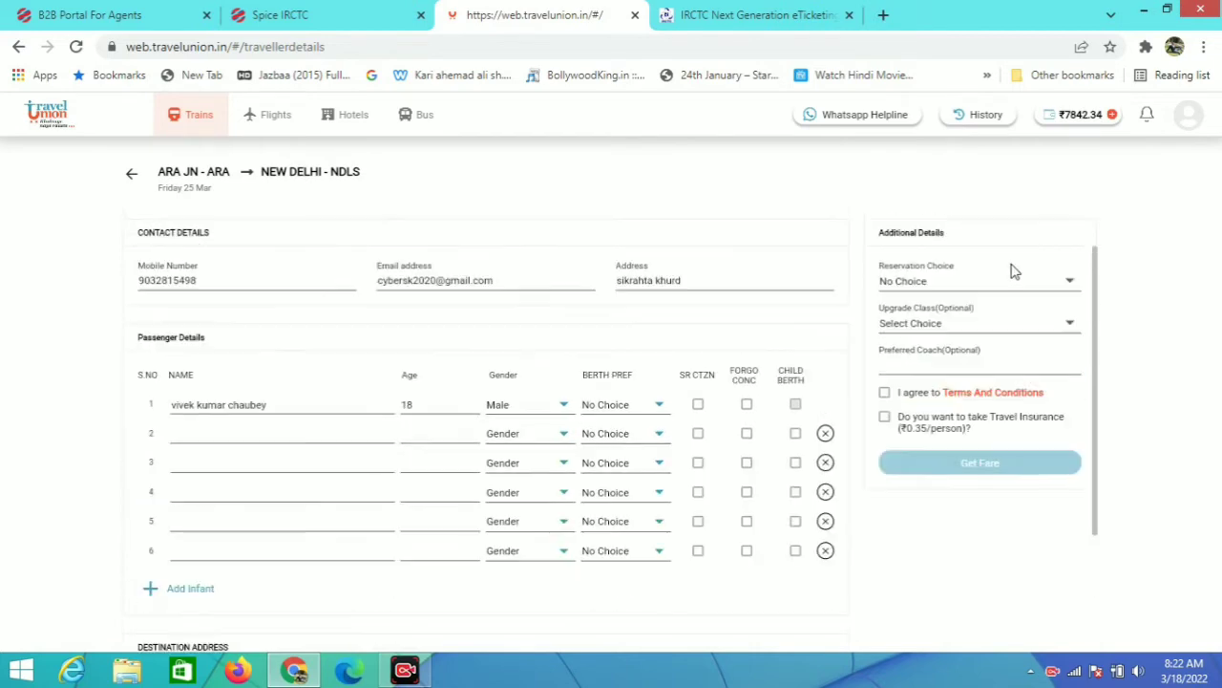
# Step: Set Upgrade Class to Yes, accept the terms, add travel insurance and request the fare
pyautogui.click(1045, 331)
pyautogui.click(959, 338)
pyautogui.click(883, 391)
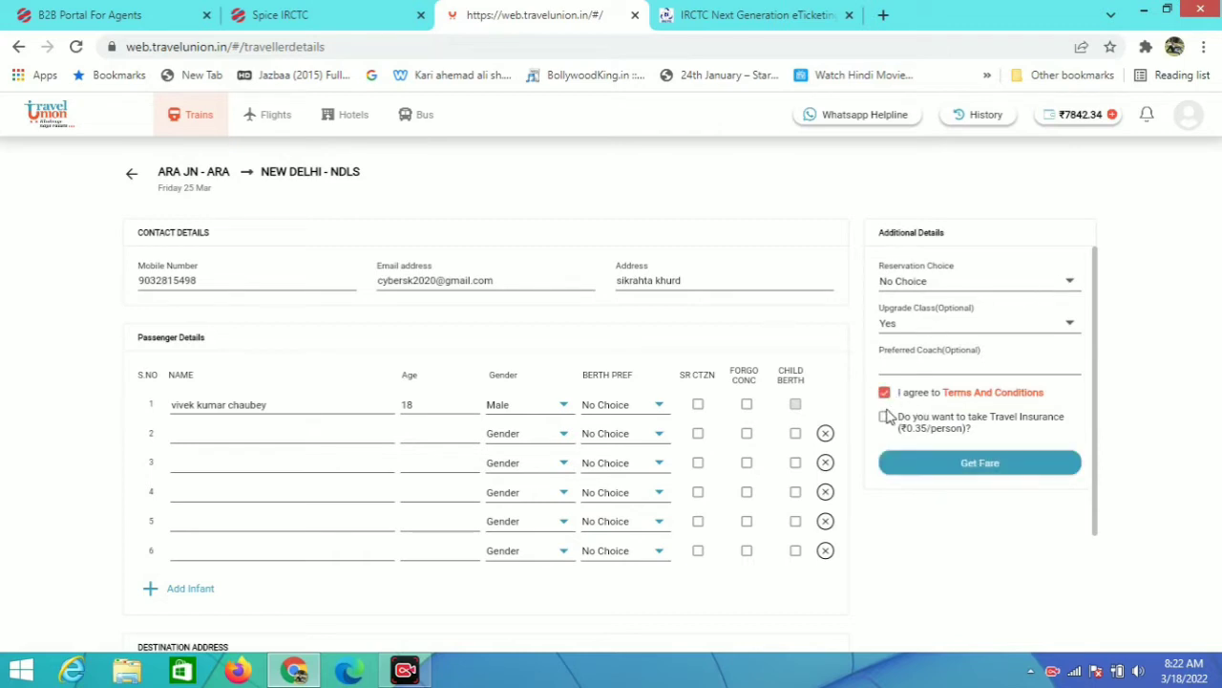
pyautogui.click(885, 417)
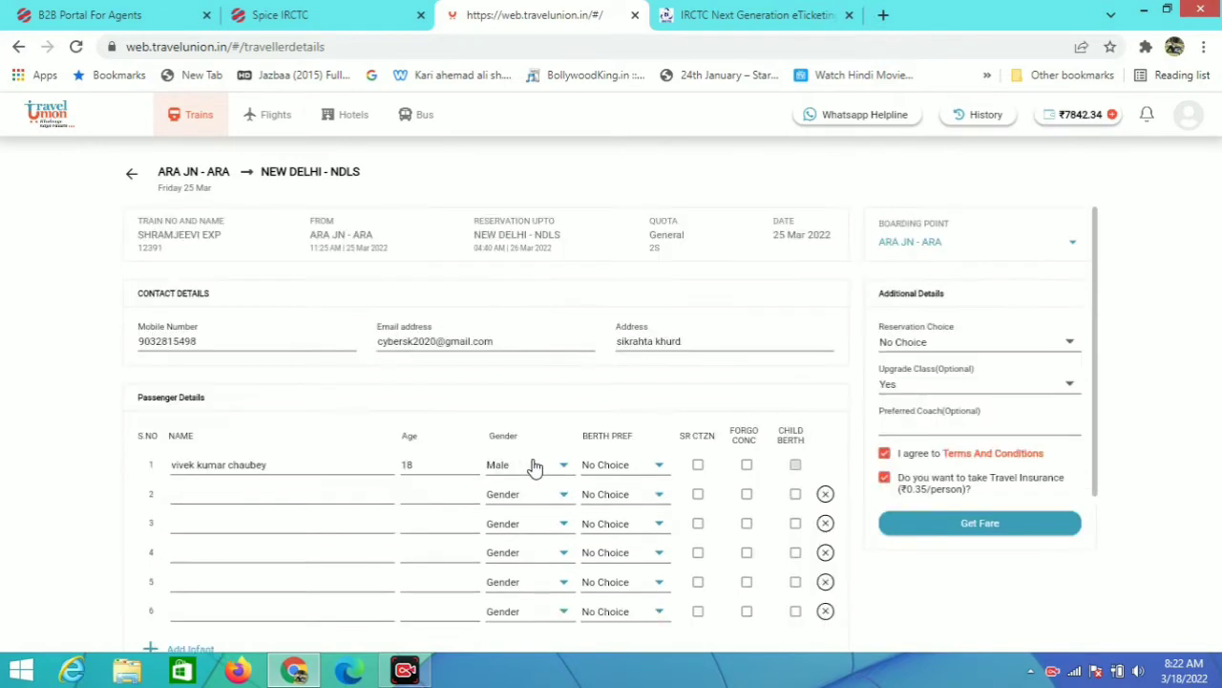
pyautogui.click(976, 524)
# Step: Enter the destination pincode and shorten the first passenger's name
pyautogui.scroll(-3, 191, 397)
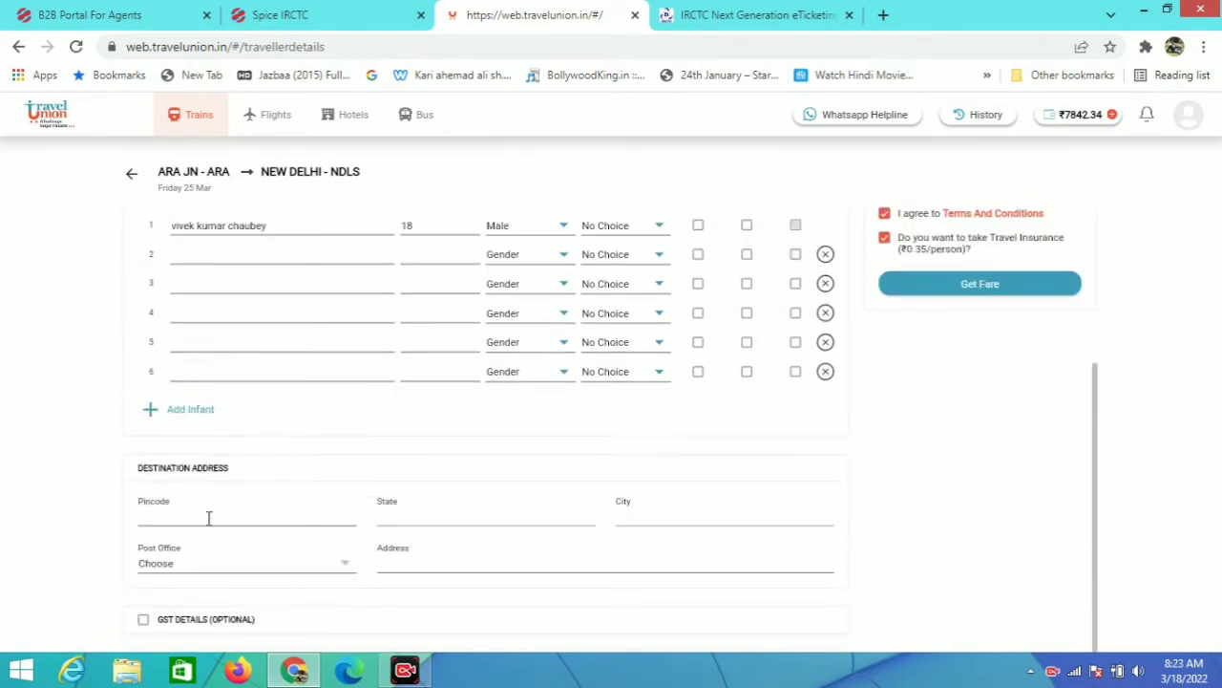
pyautogui.write('802222')
pyautogui.scroll(3, 267, 478)
pyautogui.click(295, 464)
pyautogui.press('BackSpace')
pyautogui.press('BackSpace')
pyautogui.press('BackSpace')
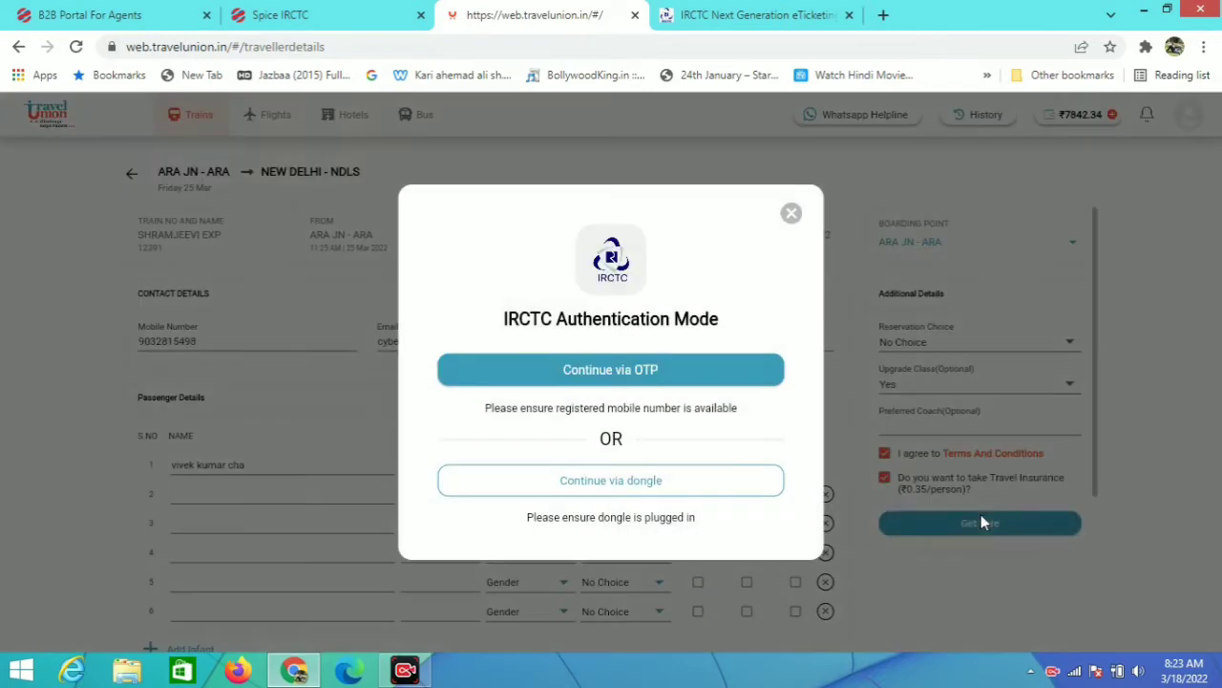
# Step: Get the ₹335.05 fare using dongle authentication and proceed to pay
pyautogui.click(978, 522)
pyautogui.click(630, 485)
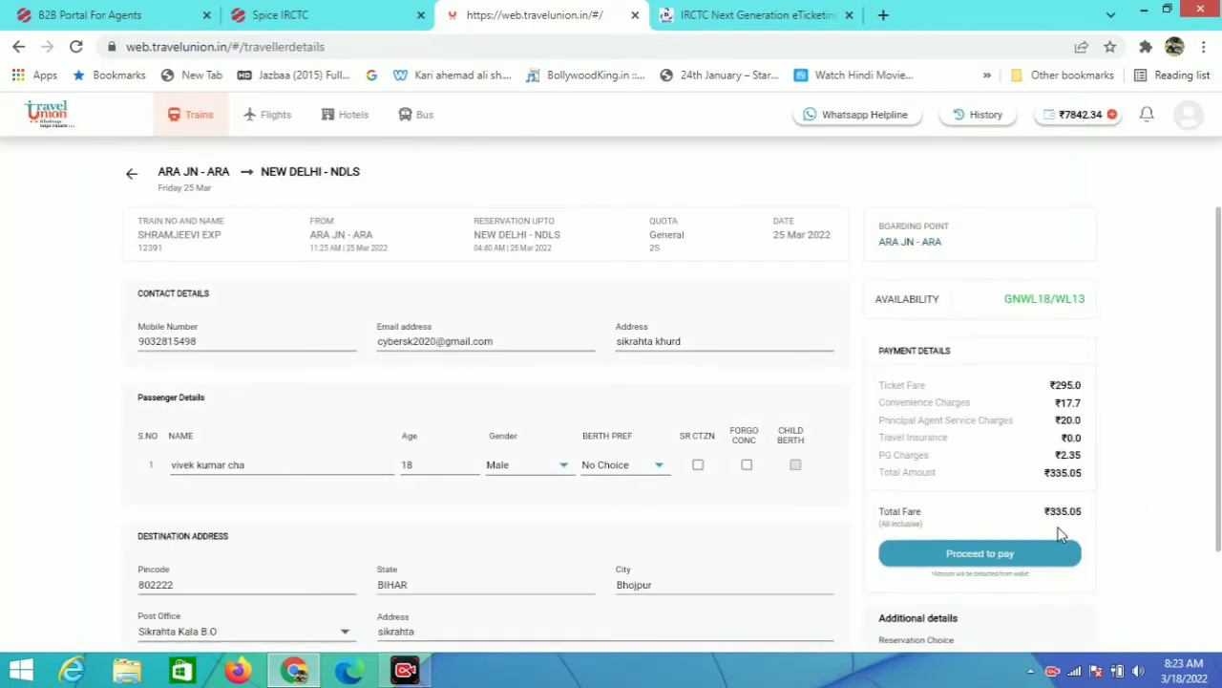
pyautogui.scroll(-1, 1060, 535)
pyautogui.click(993, 466)
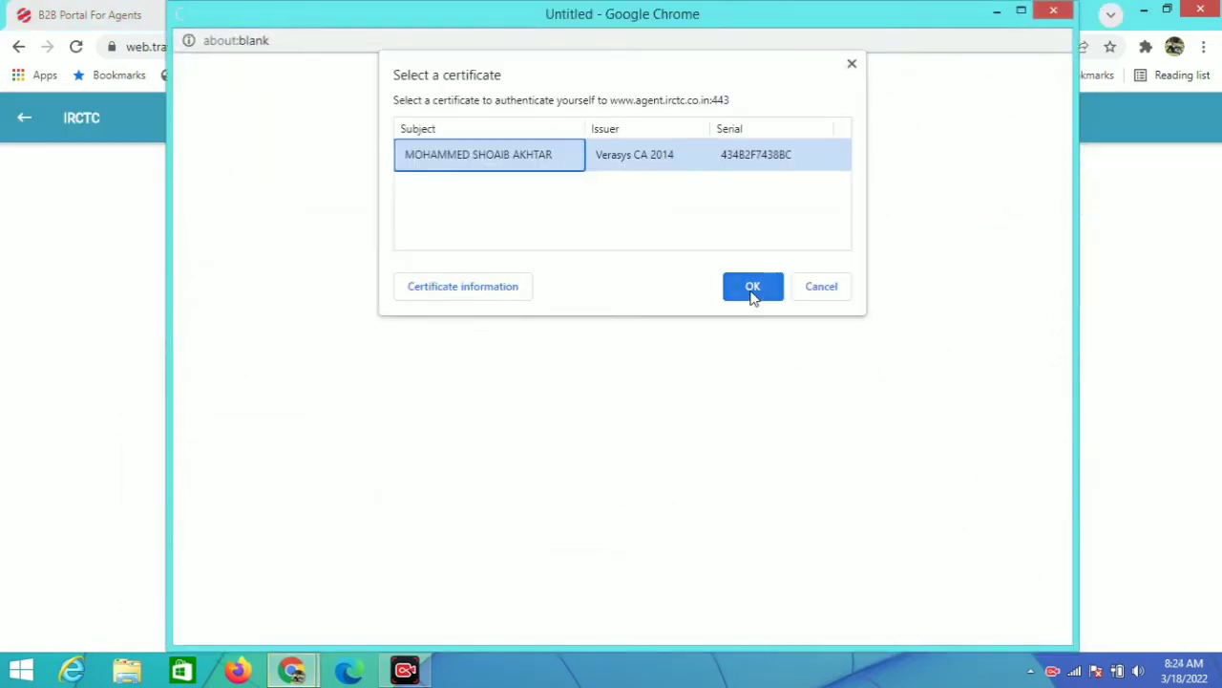
# Step: Confirm the agent's signing certificate and enter the smart card PIN
pyautogui.click(753, 287)
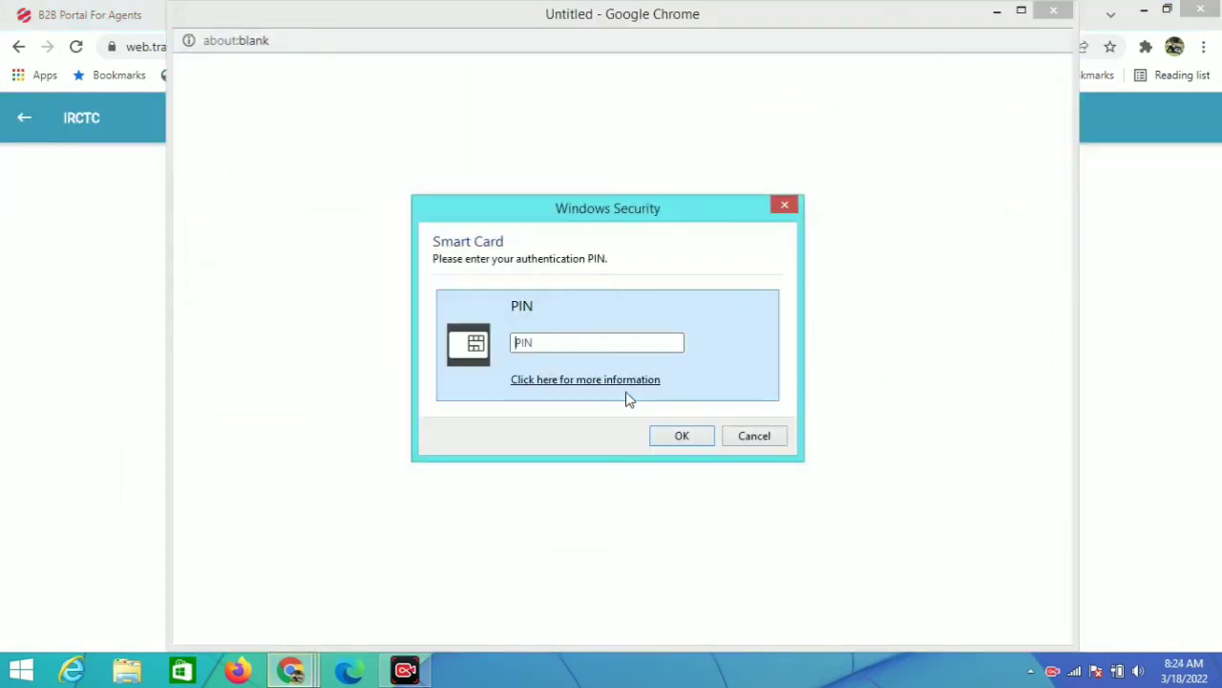
pyautogui.write('*********')
pyautogui.click(681, 435)
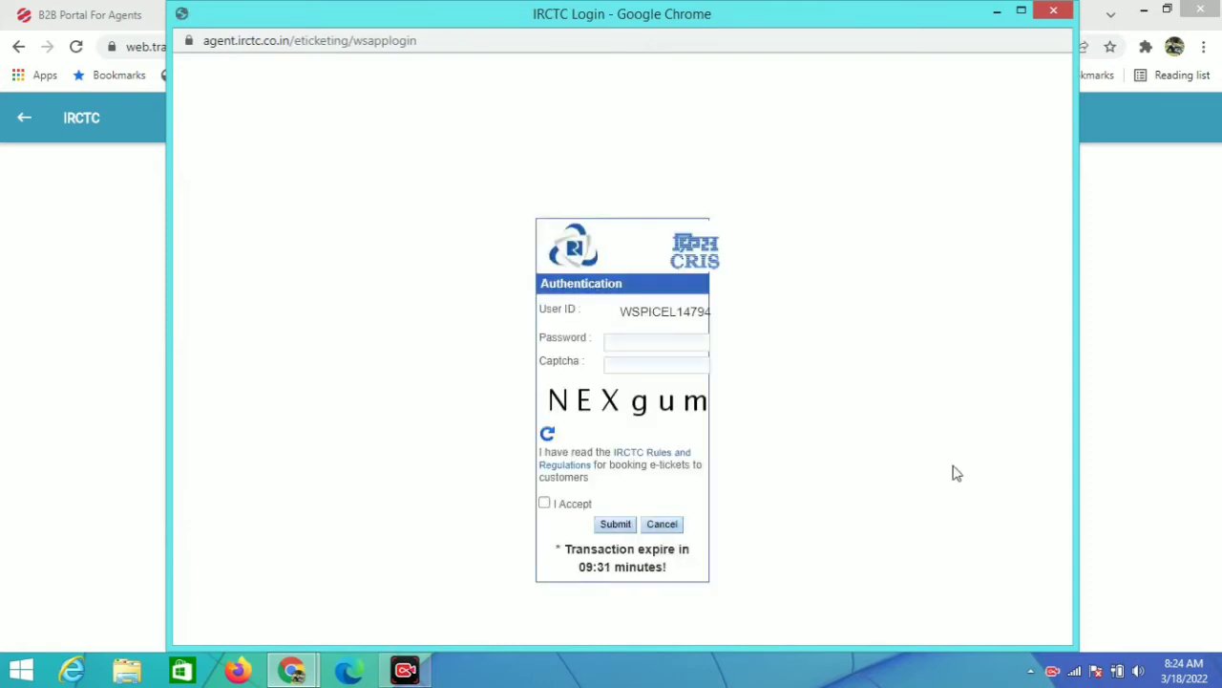
# Step: Enter the agent login password and captcha, accept the IRCTC rules, and submit
pyautogui.click(643, 345)
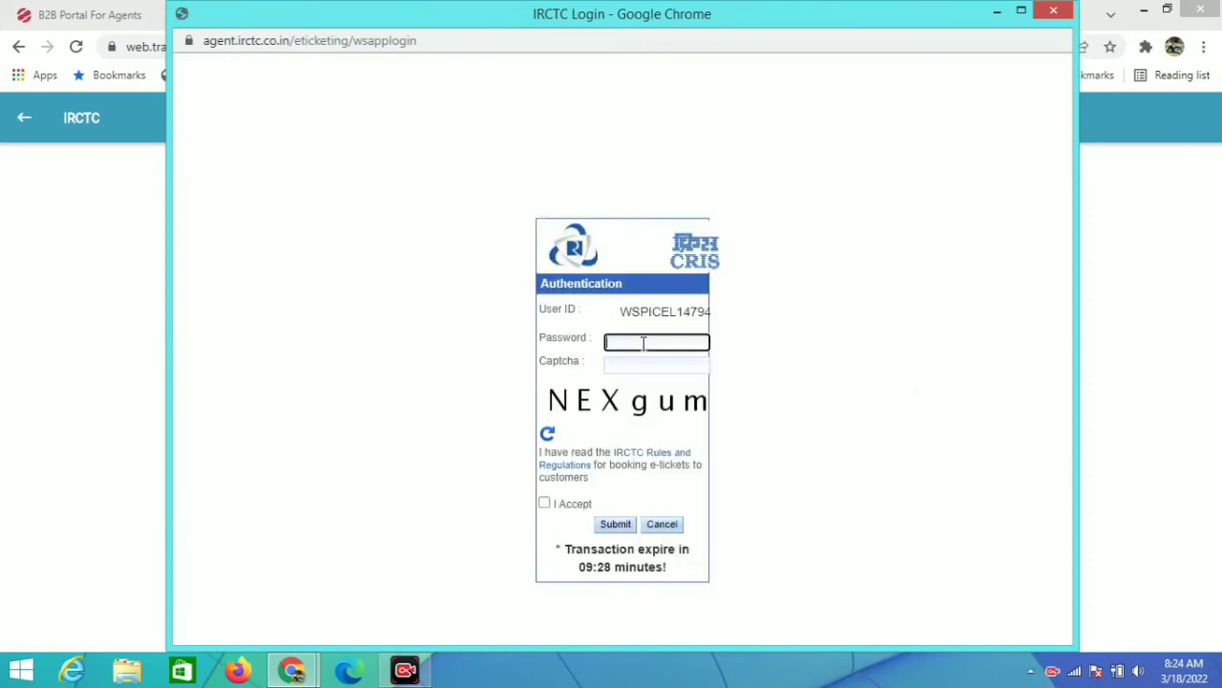
pyautogui.write('*********')
pyautogui.click(633, 372)
pyautogui.write('NEXgum')
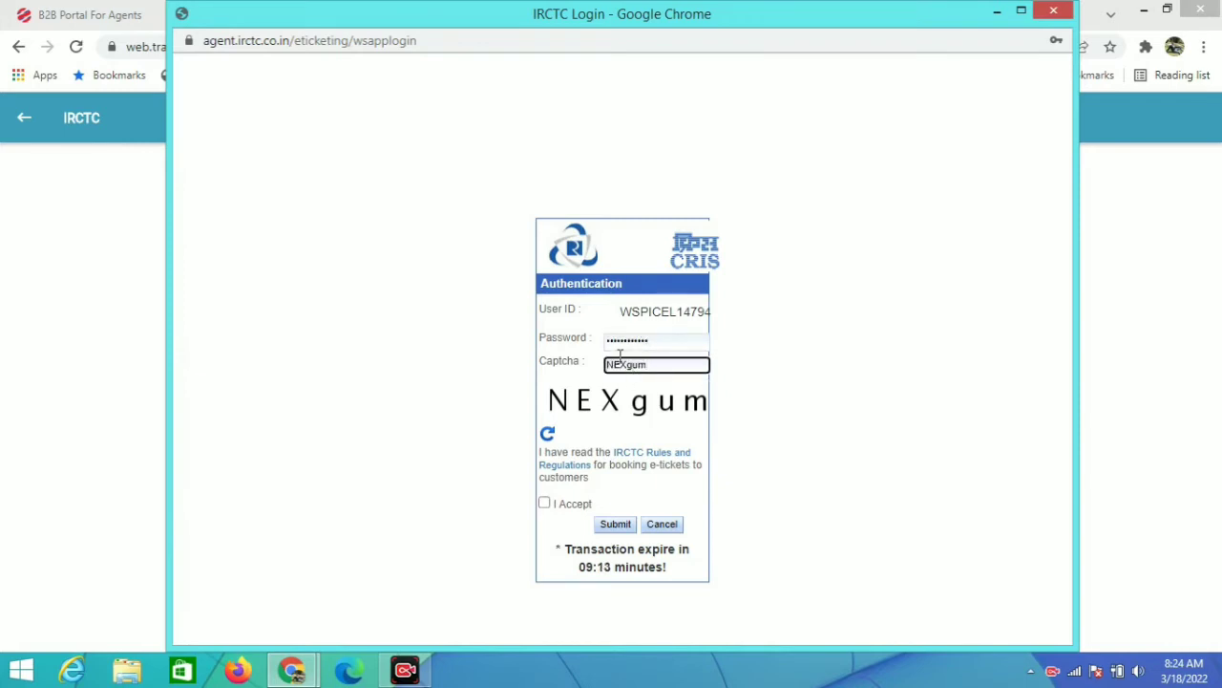
pyautogui.click(546, 503)
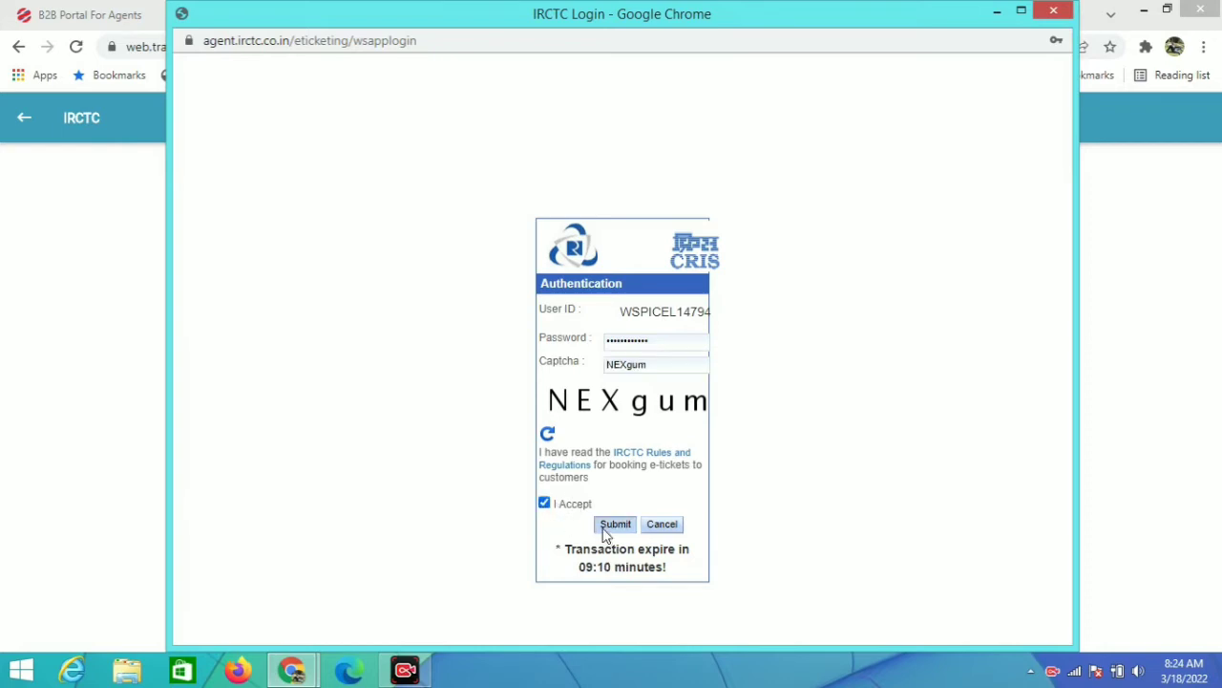
pyautogui.click(604, 535)
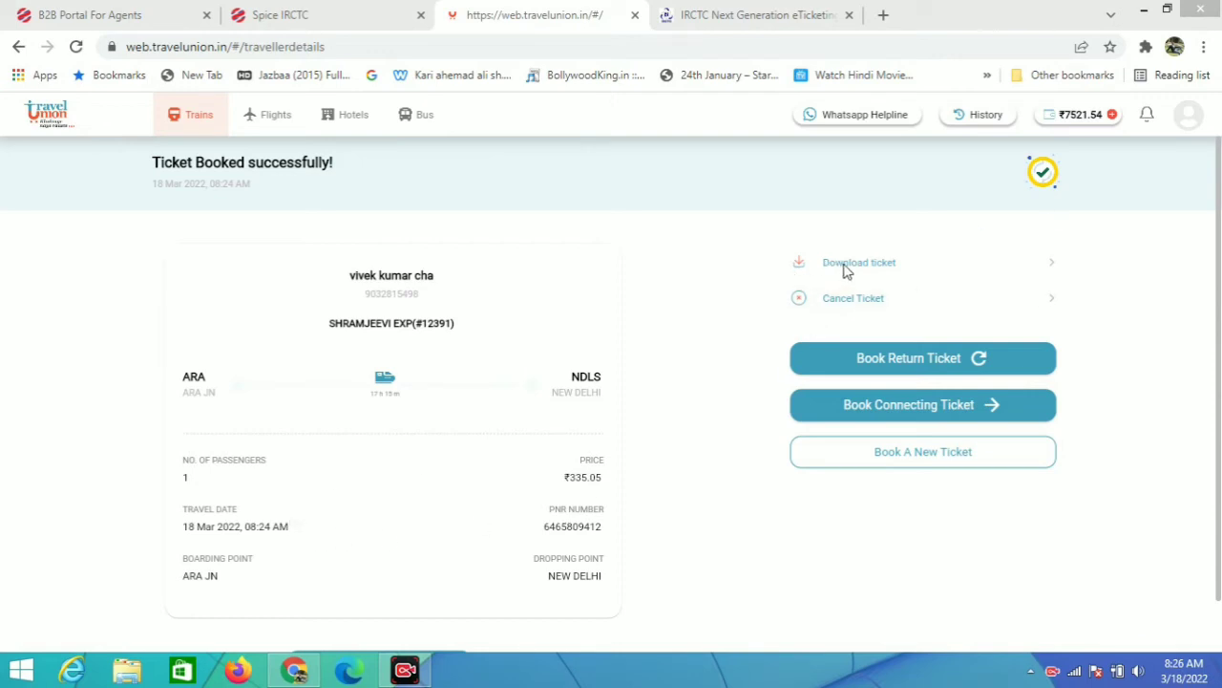
# Step: Download the booked ticket and open the IRCTC E-Ticket PDF from the download bar
pyautogui.click(844, 266)
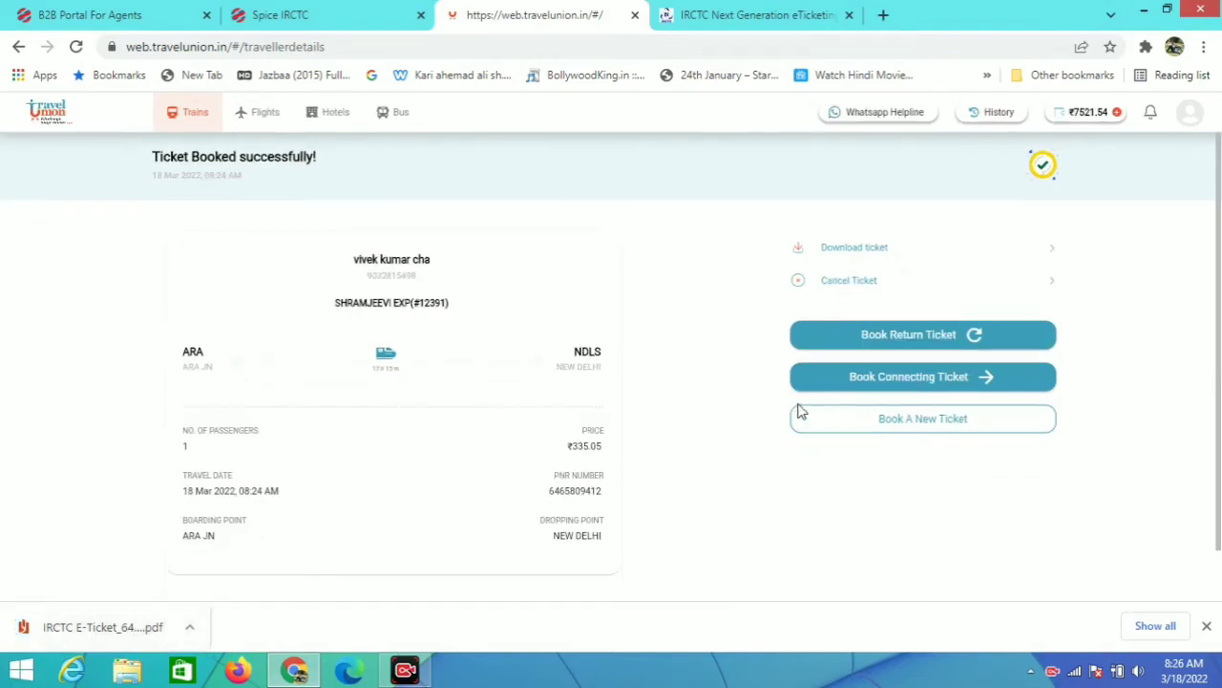
pyautogui.click(69, 637)
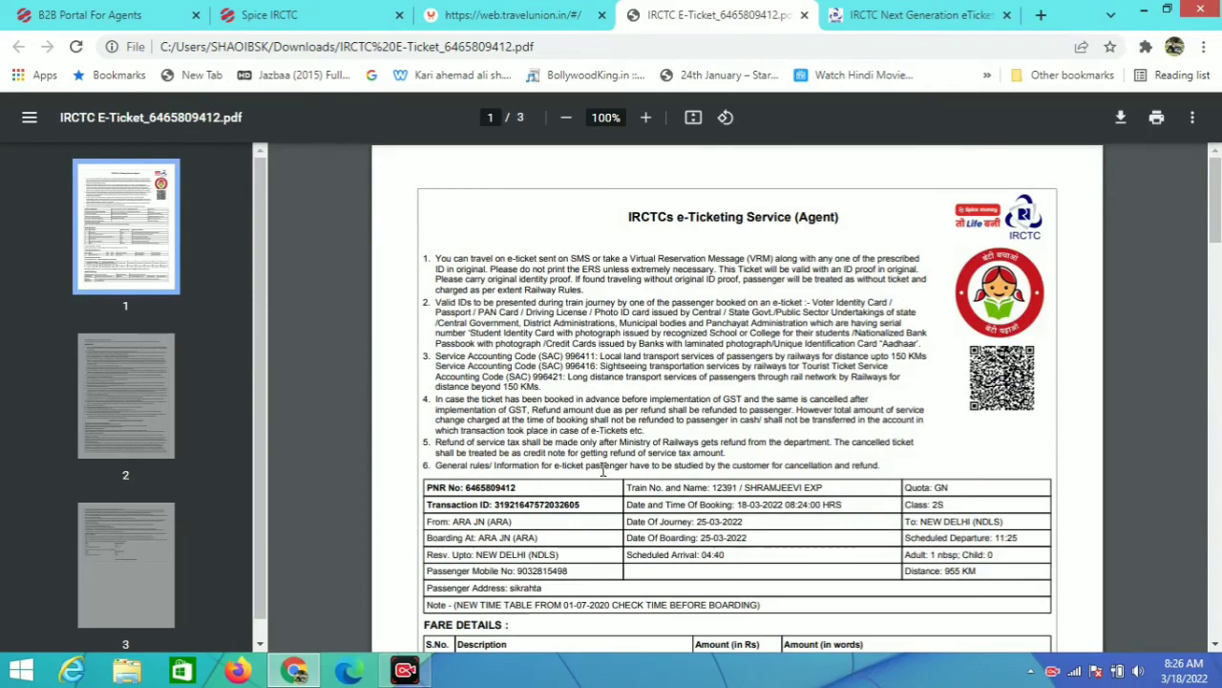
pyautogui.scroll(-2, 688, 456)
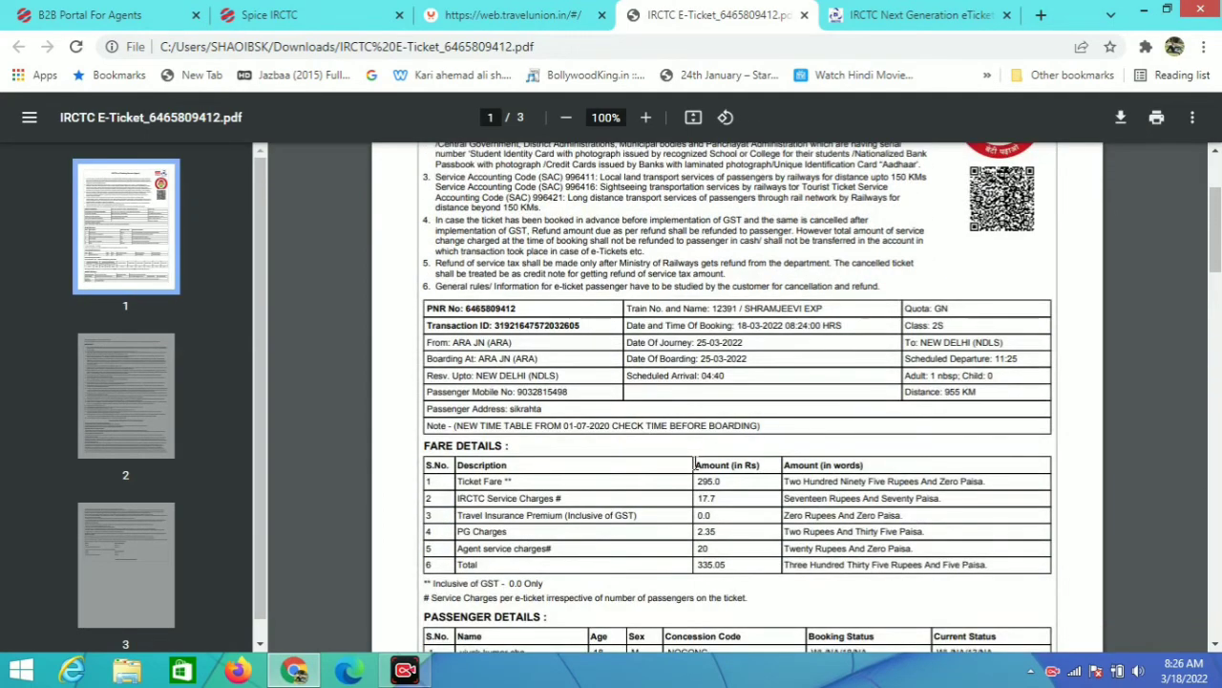
pyautogui.scroll(-15, 694, 463)
pyautogui.scroll(-5, 694, 463)
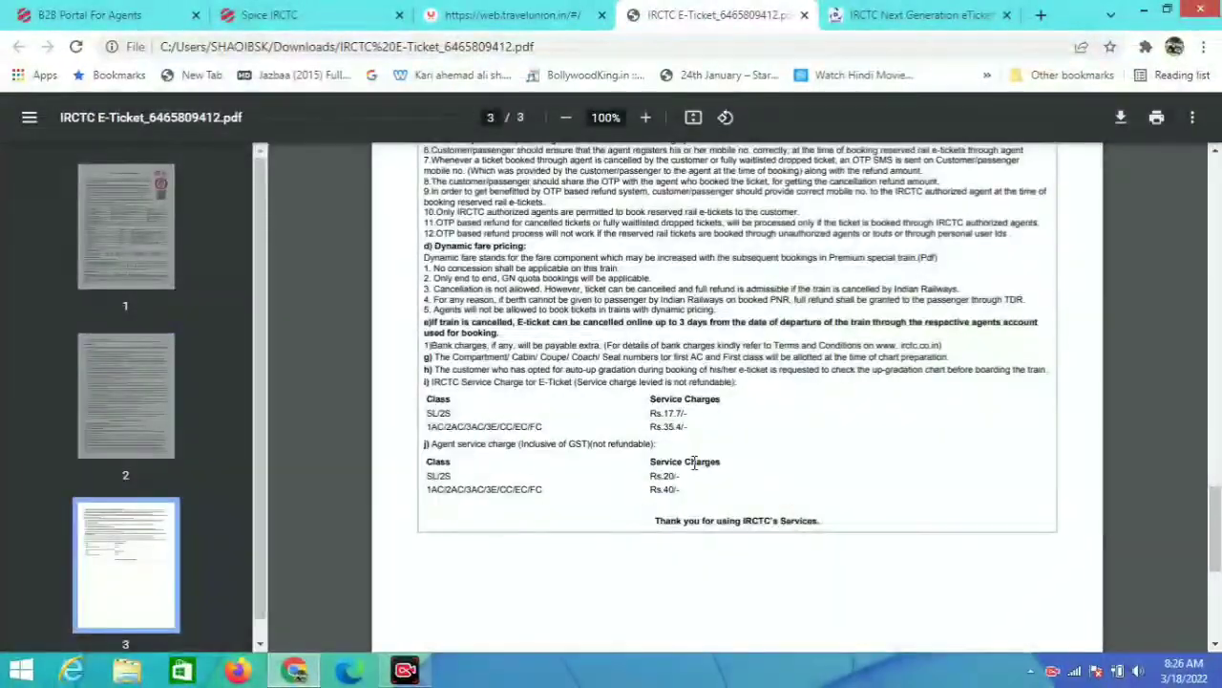
pyautogui.scroll(1, 695, 463)
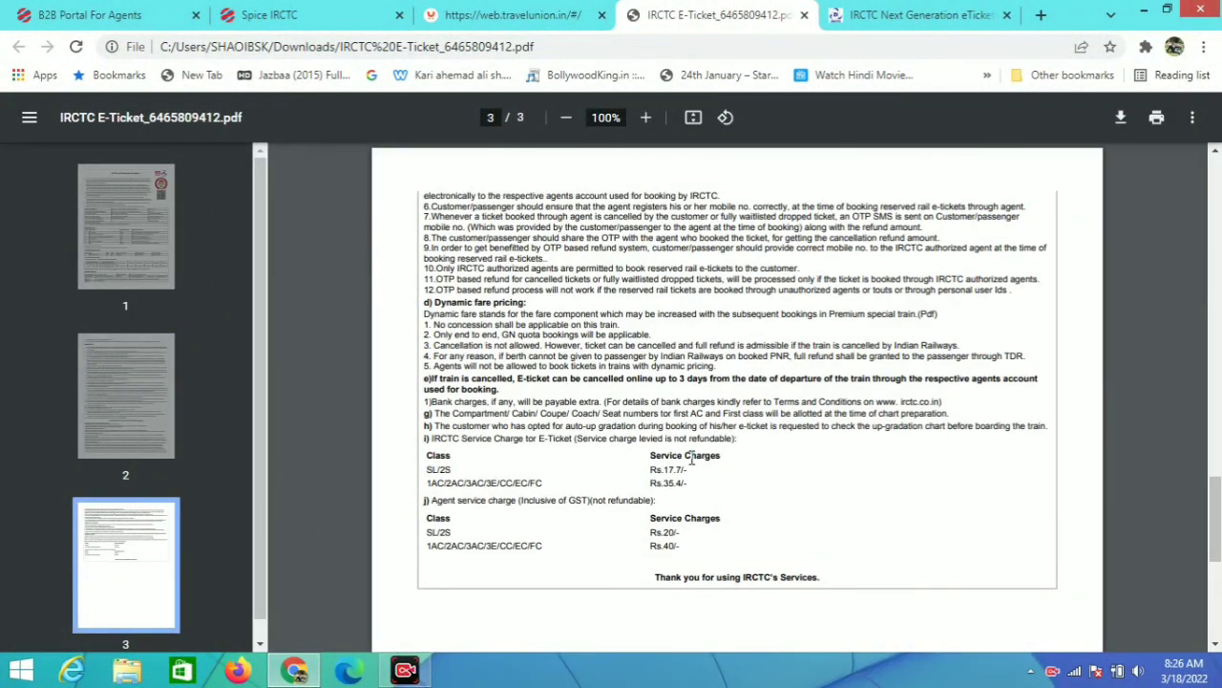
pyautogui.scroll(18, 690, 458)
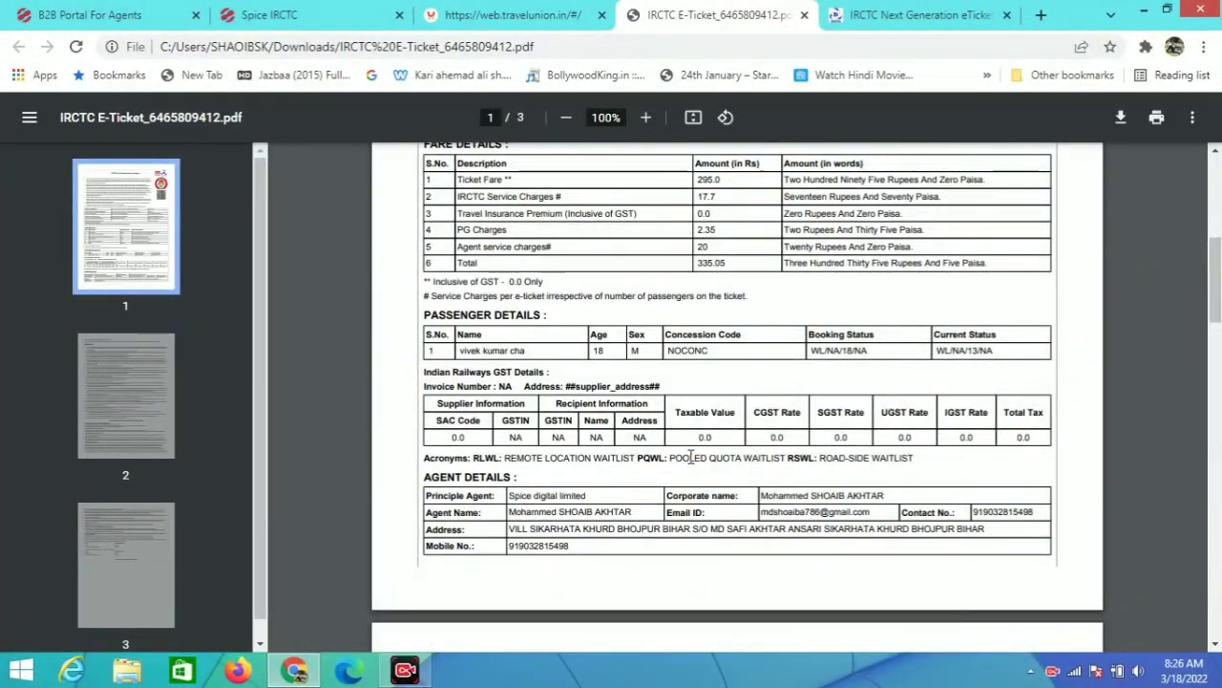
pyautogui.scroll(5, 690, 458)
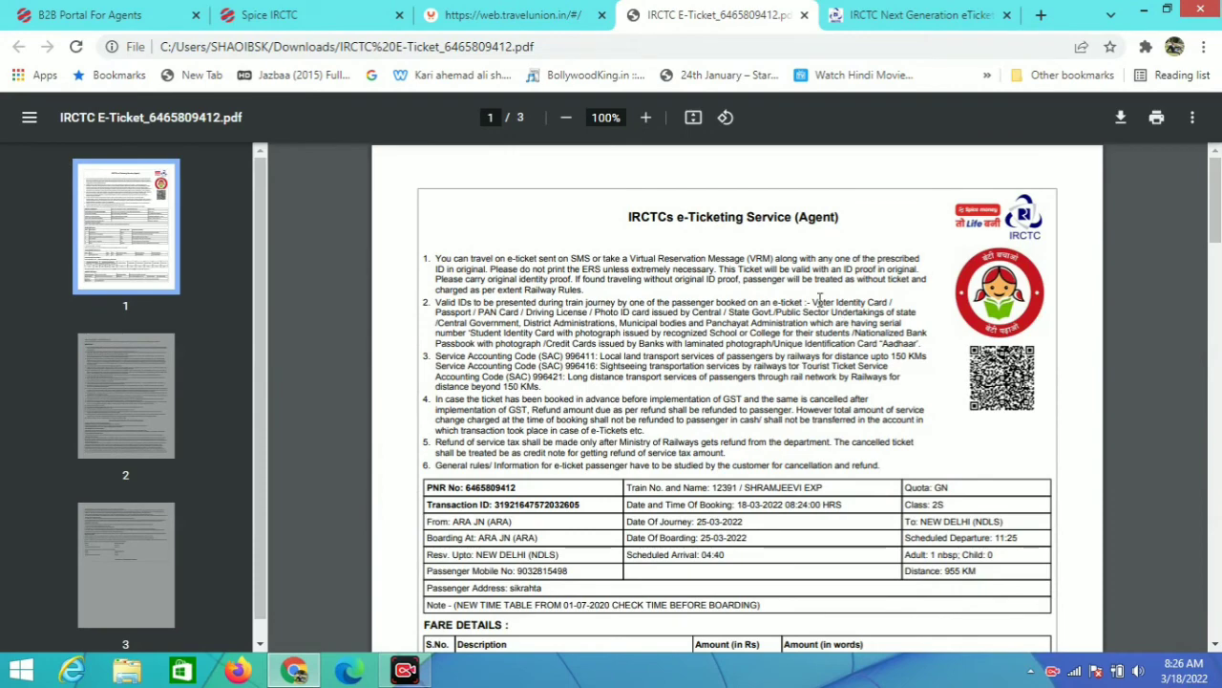
pyautogui.scroll(-3, 718, 396)
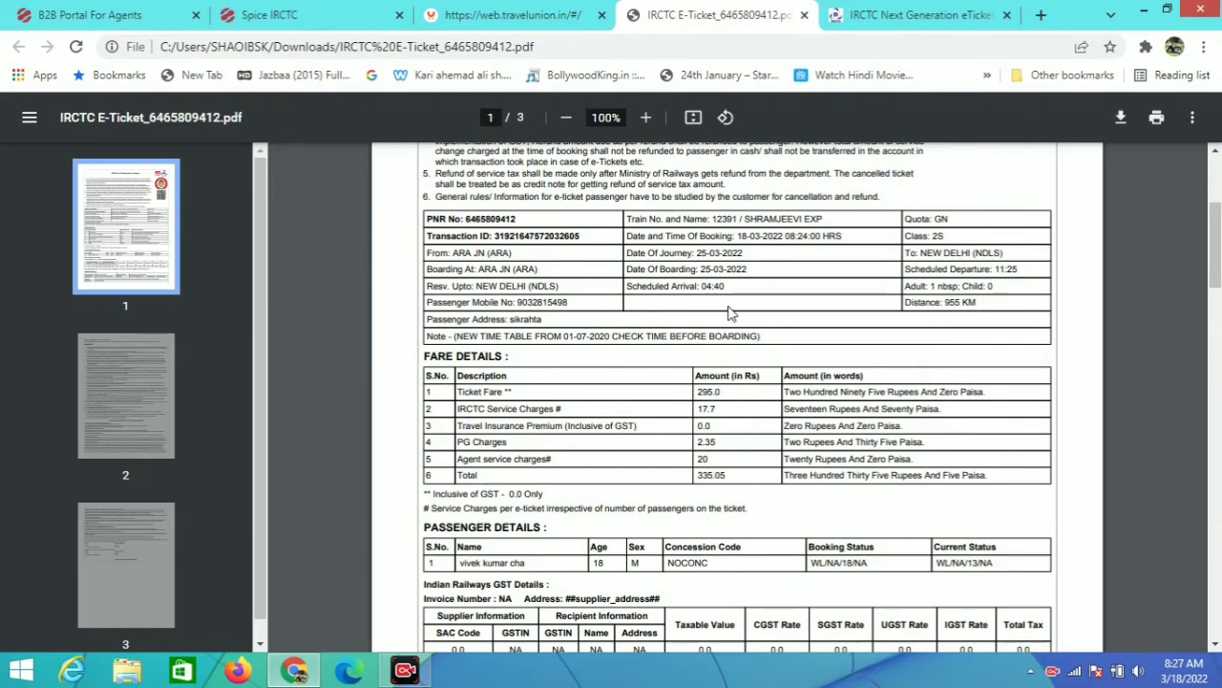
pyautogui.scroll(1, 731, 314)
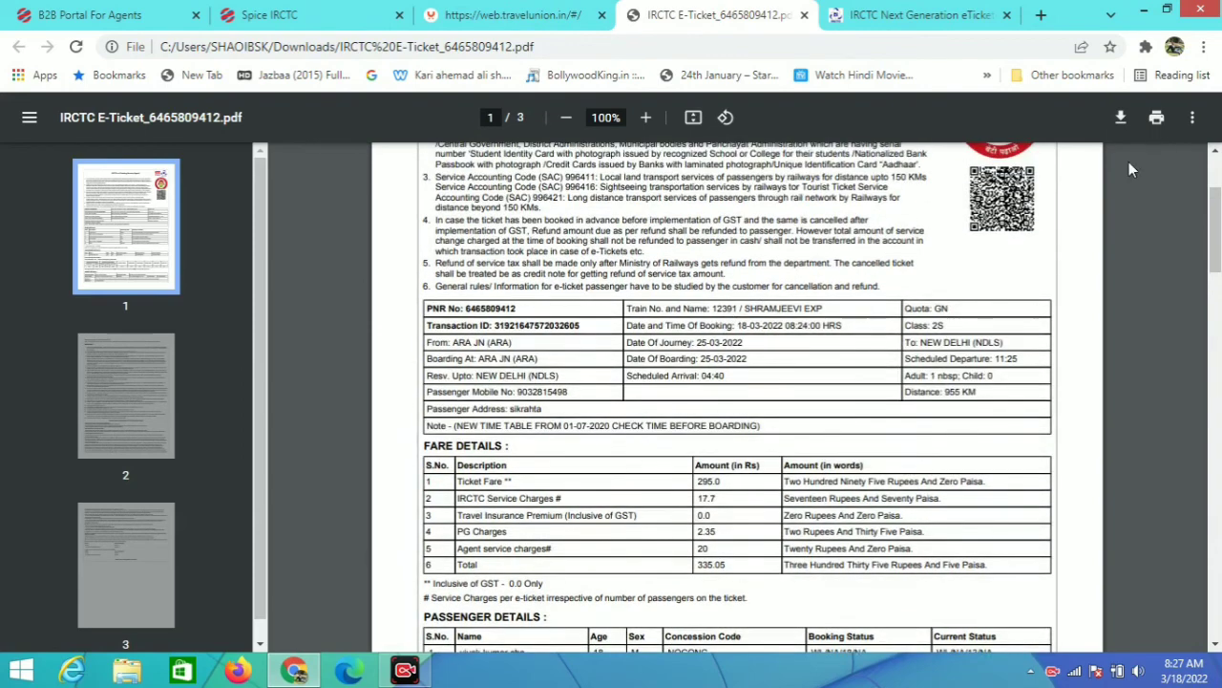
# Step: Print only page 1 of the e-ticket using Save as PDF
pyautogui.click(1159, 120)
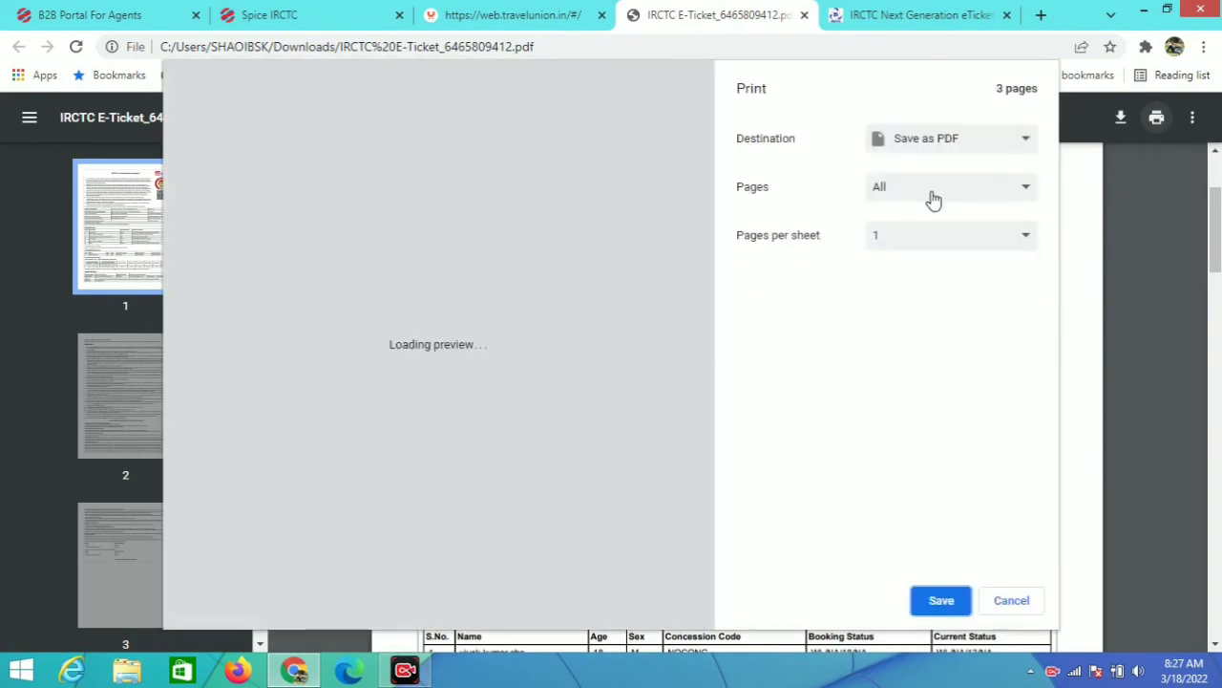
pyautogui.click(930, 191)
pyautogui.click(893, 254)
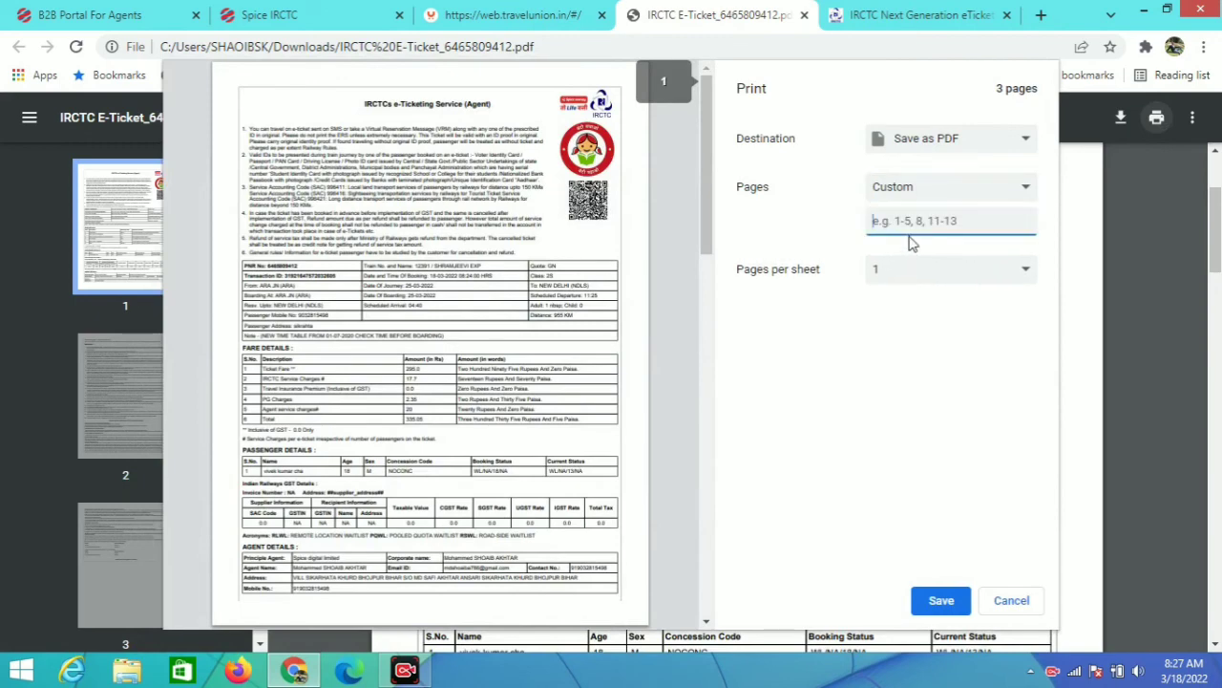
pyautogui.write('1')
pyautogui.click(941, 600)
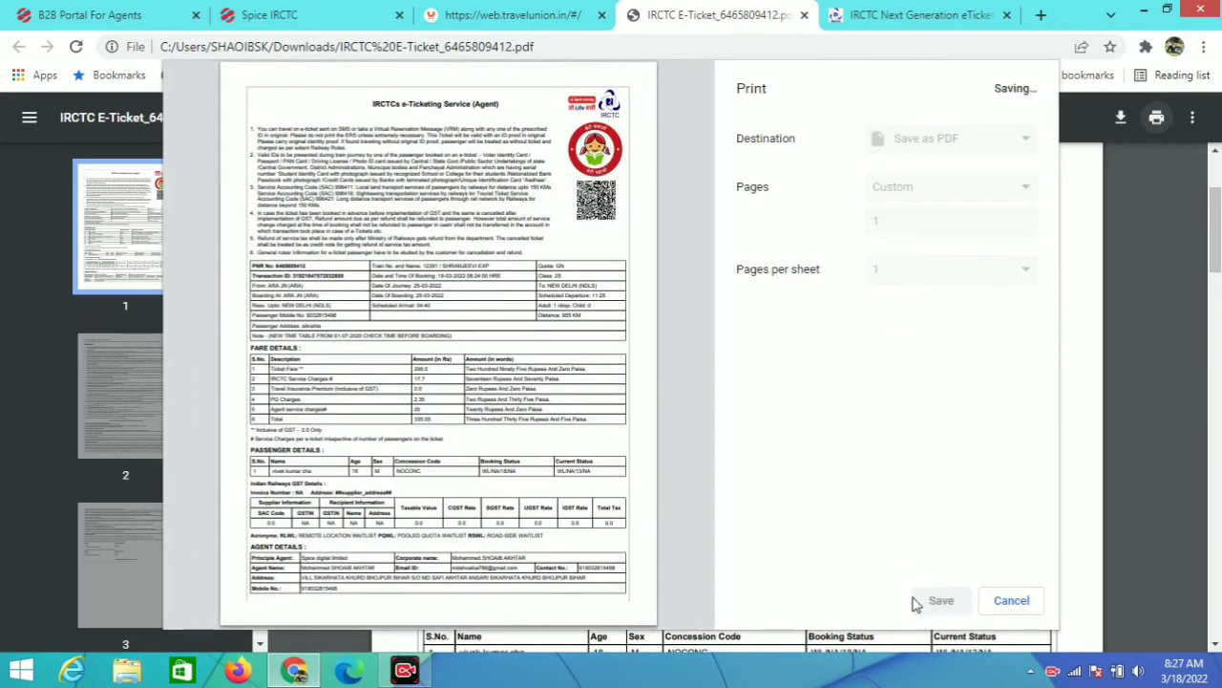
# Step: Save the PDF to the Desktop named with the passenger's name and 'ARA toDelhi'
pyautogui.click(299, 340)
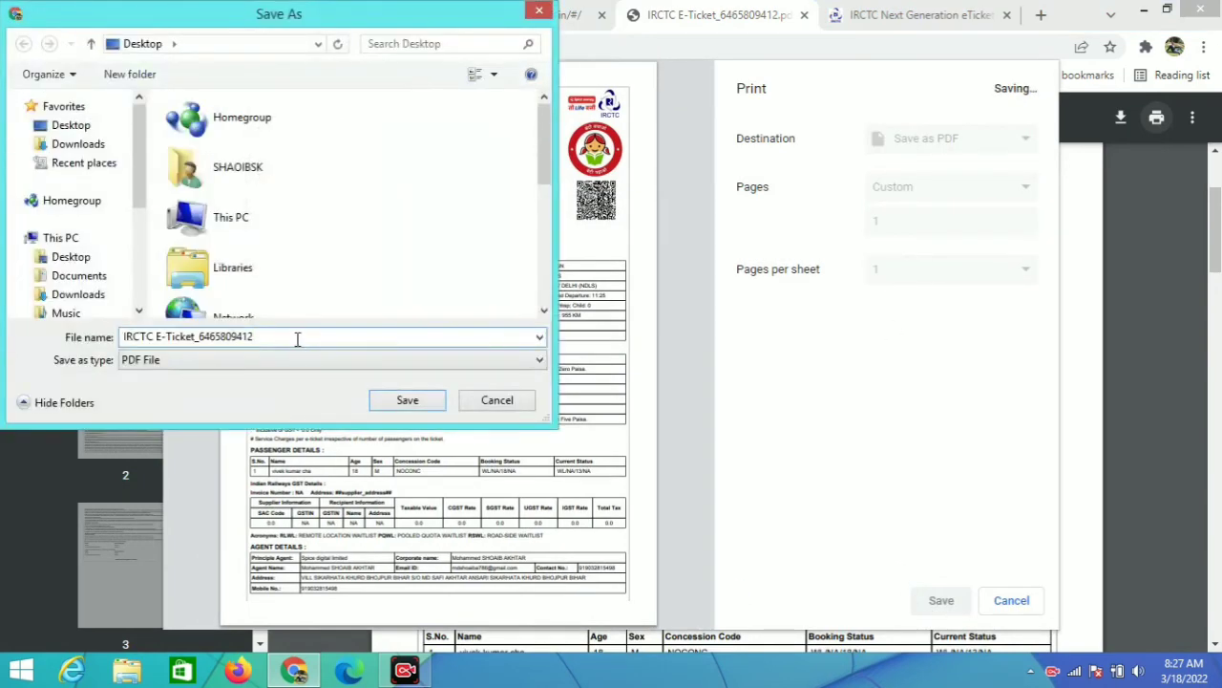
pyautogui.press('BackSpace')
pyautogui.press('BackSpace')
pyautogui.press('BackSpace')
pyautogui.press('BackSpace')
pyautogui.press('BackSpace')
pyautogui.press('BackSpace')
pyautogui.press('BackSpace')
pyautogui.press('BackSpace')
pyautogui.press('BackSpace')
pyautogui.press('BackSpace')
pyautogui.press('BackSpace')
pyautogui.press('BackSpace')
pyautogui.write('vi')
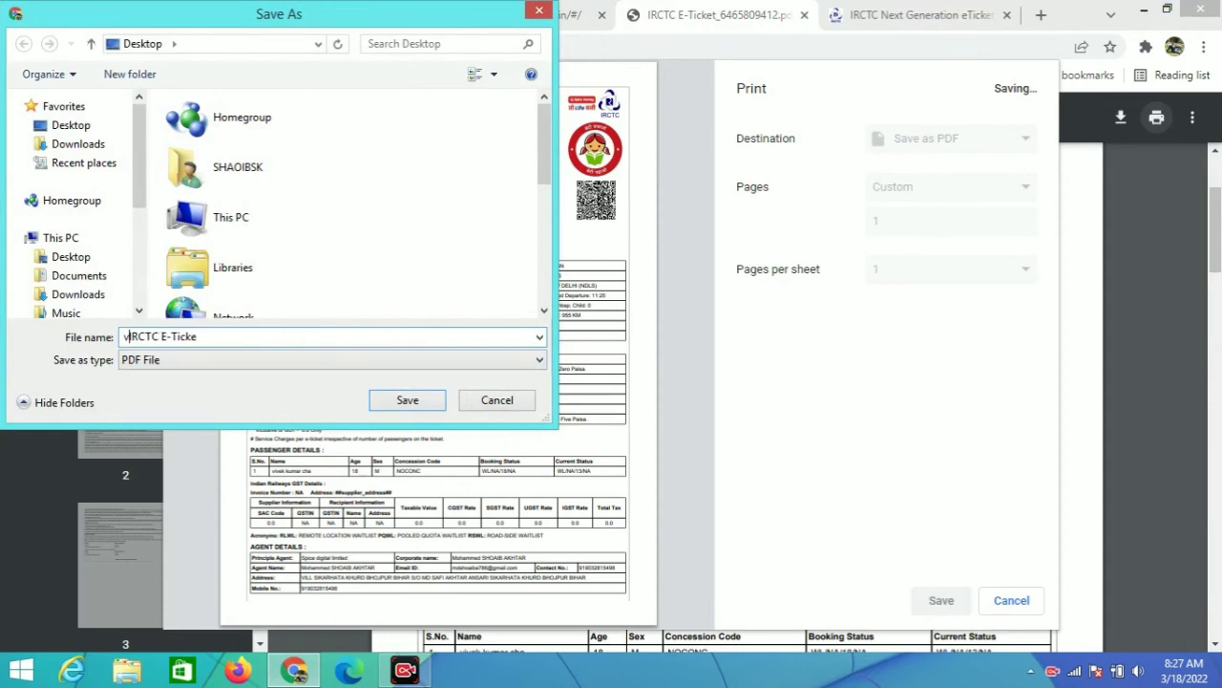
pyautogui.write('vek sa')
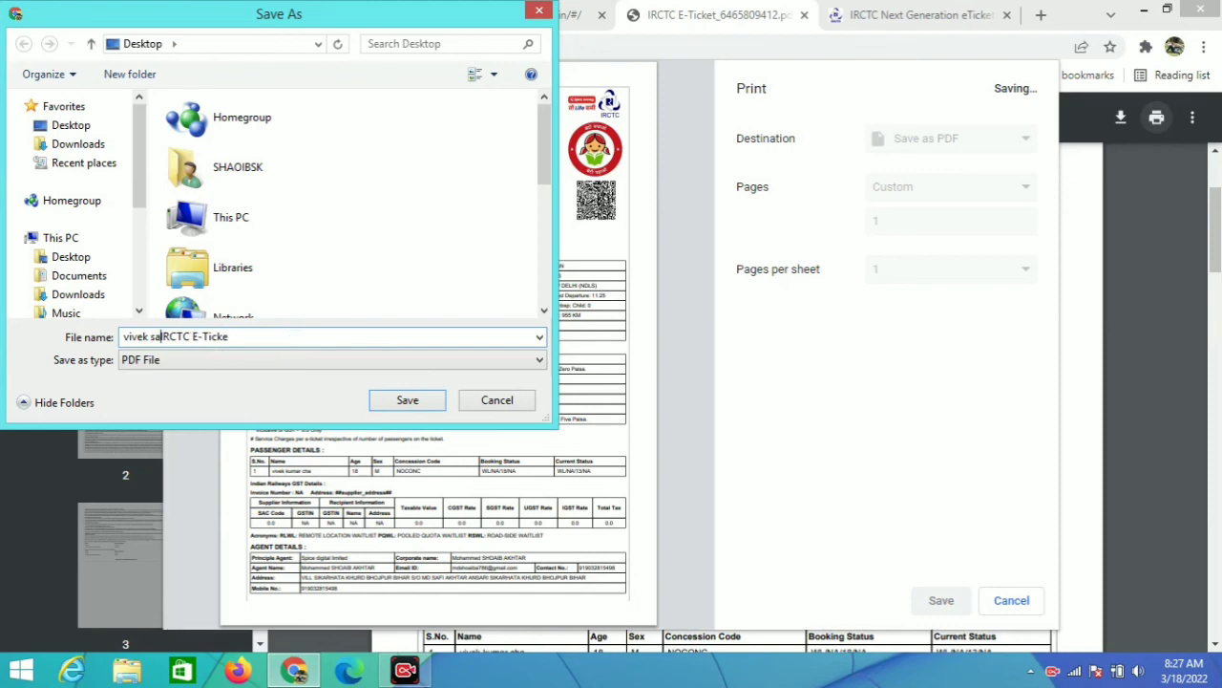
pyautogui.press('BackSpace')
pyautogui.press('BackSpace')
pyautogui.write('ARA to')
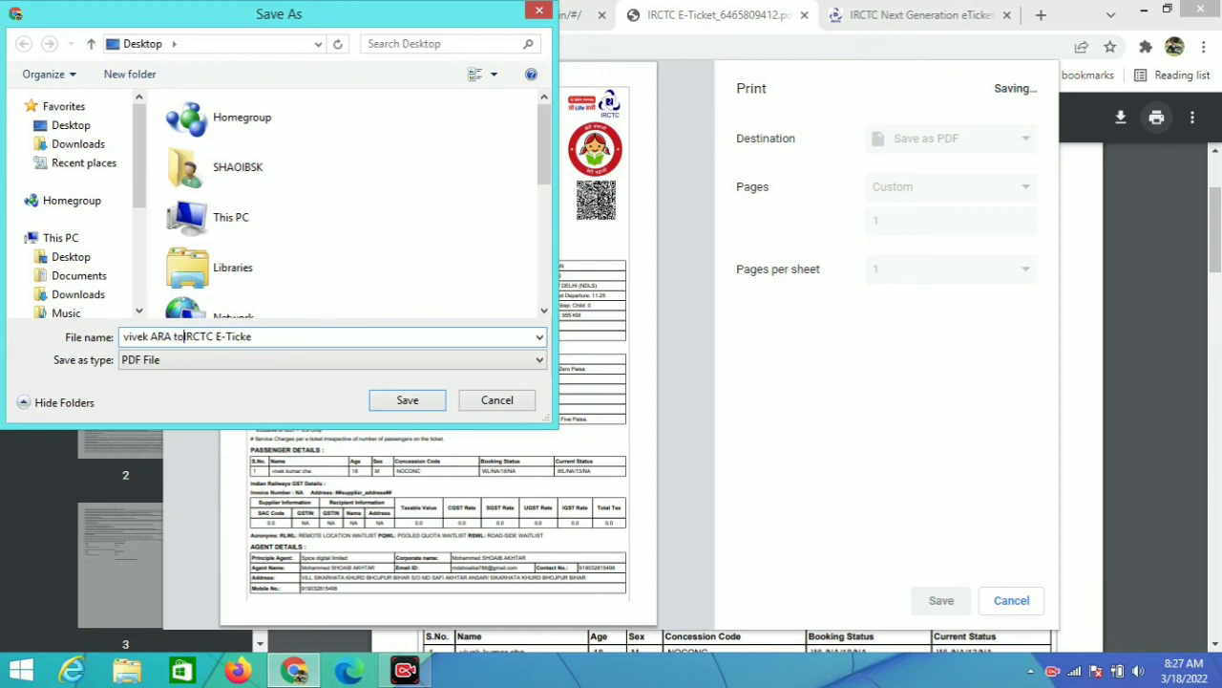
pyautogui.write('Delhi')
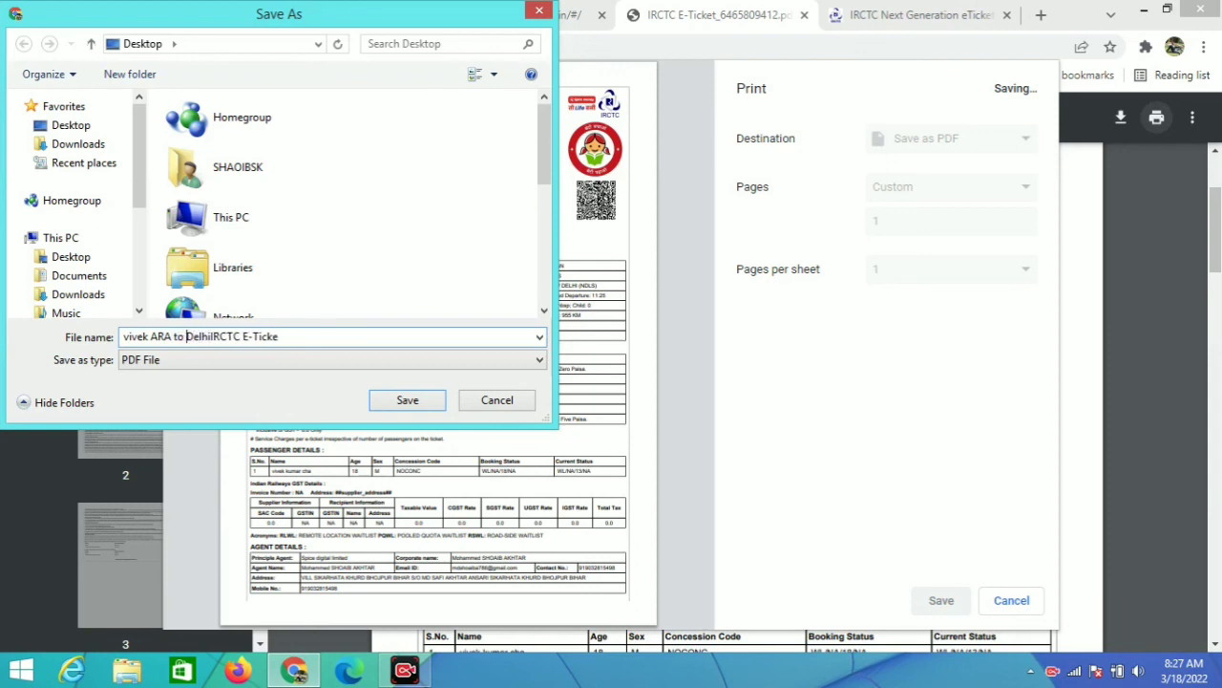
pyautogui.click(389, 403)
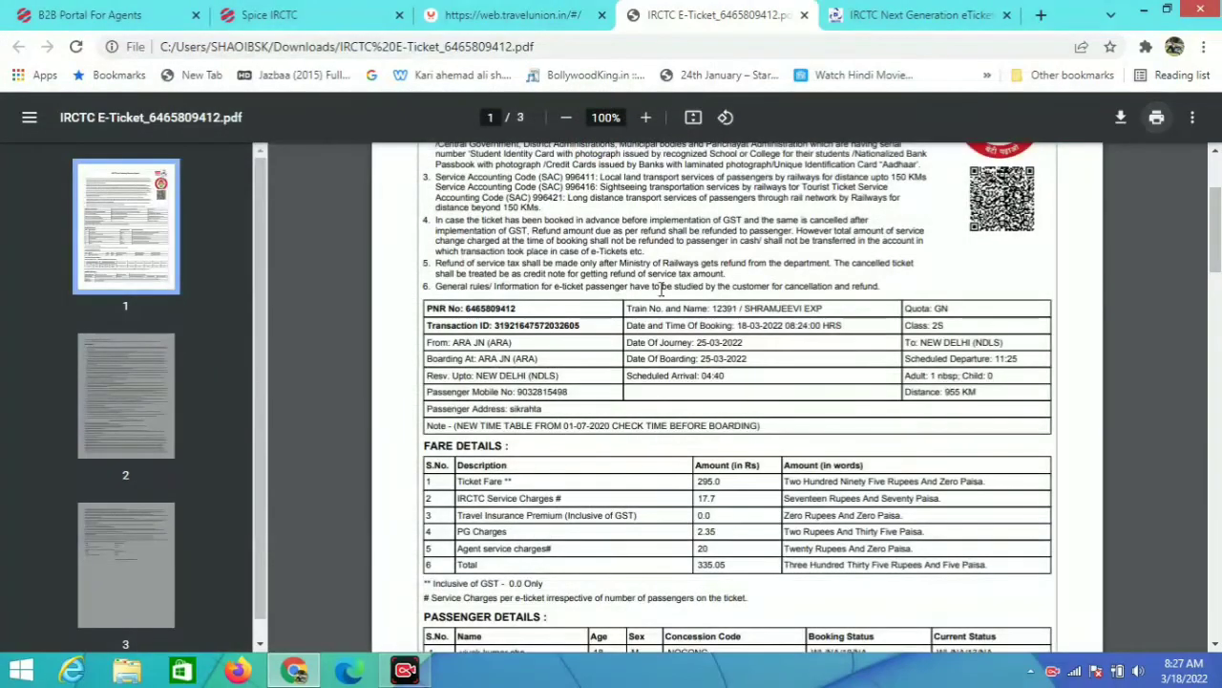
pyautogui.scroll(-5, 807, 355)
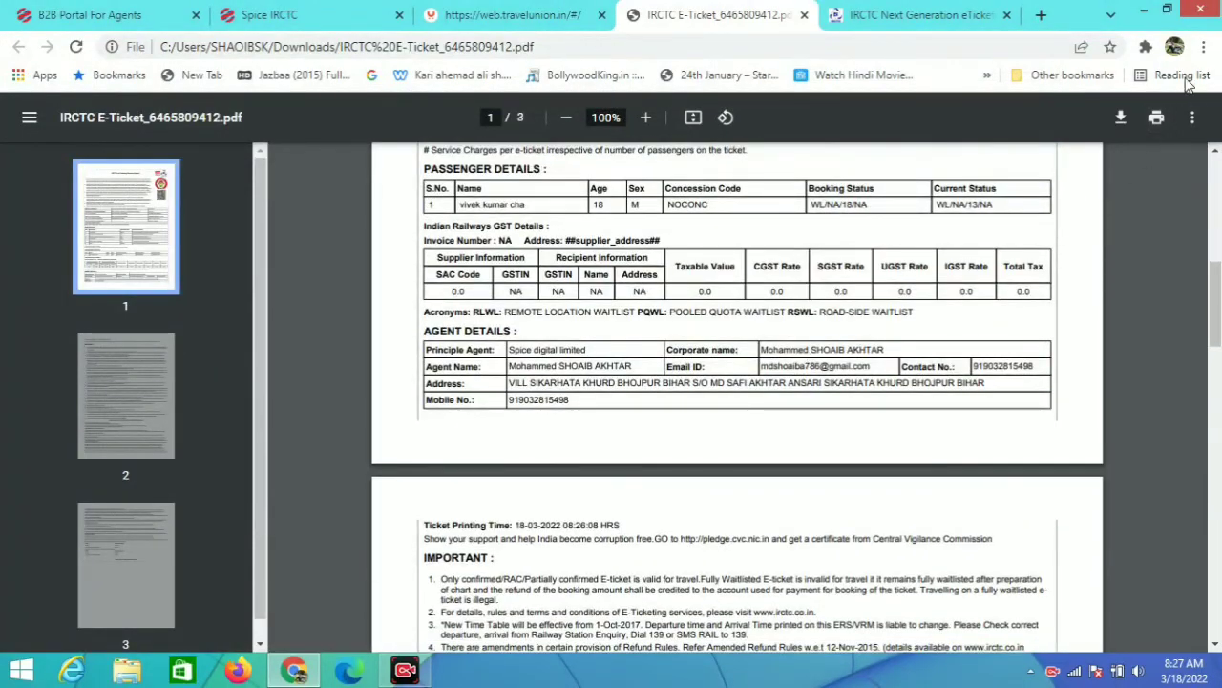
pyautogui.click(1143, 14)
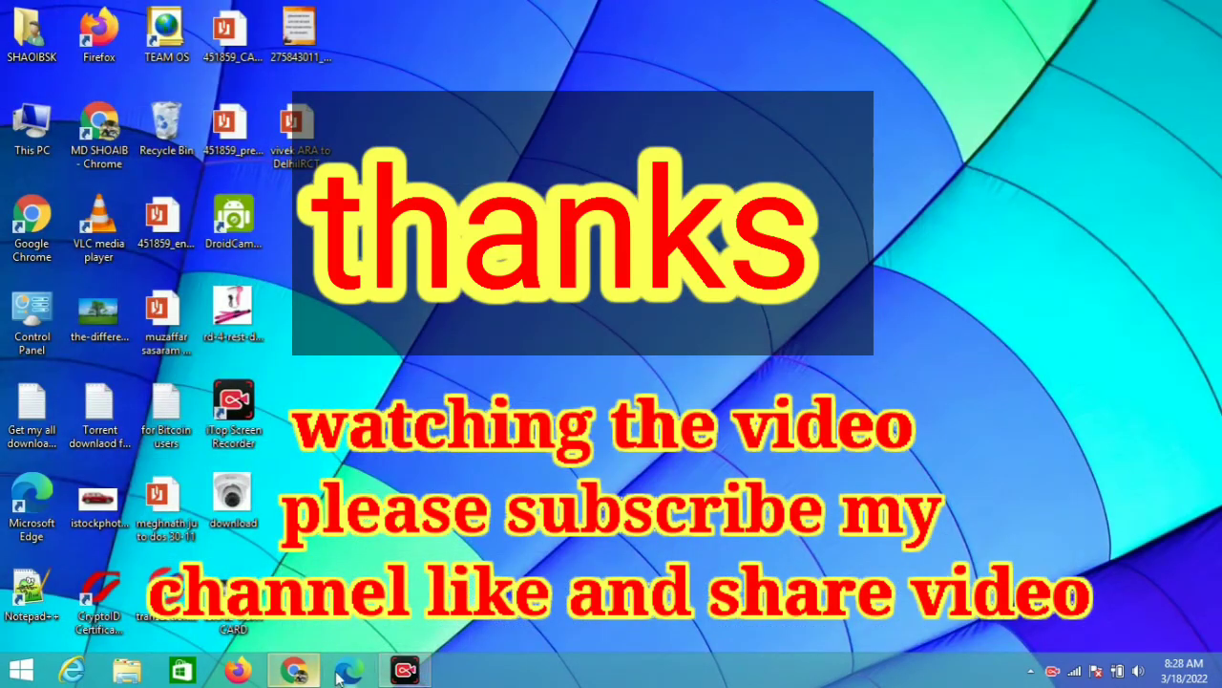